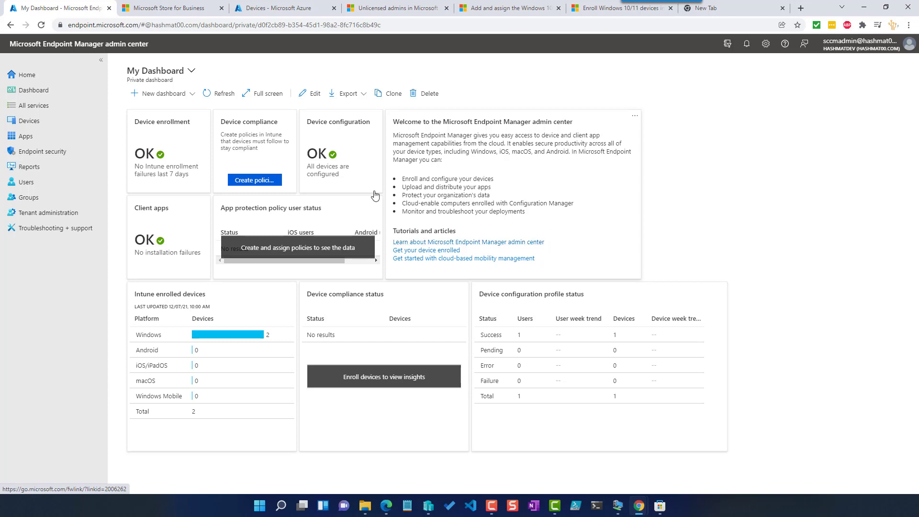
- Open the Windows apps list in the Endpoint Manager admin center
click(175, 10)
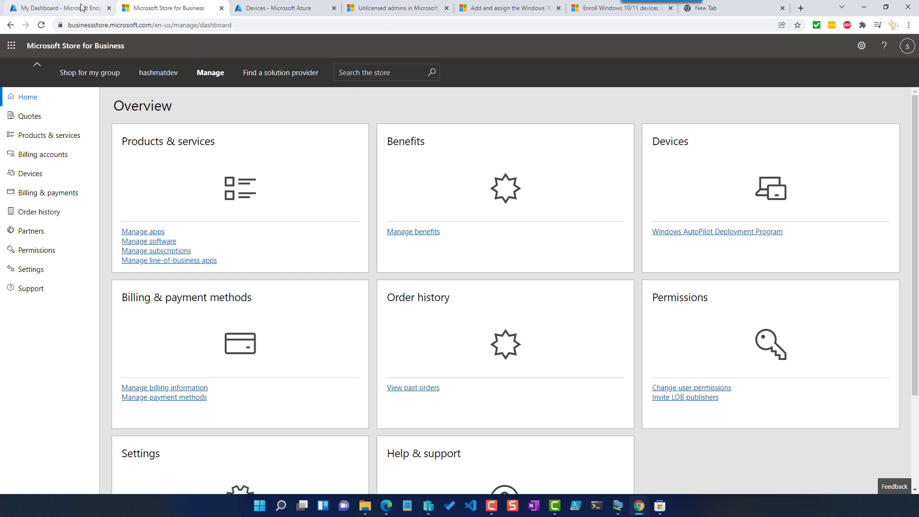
click(62, 8)
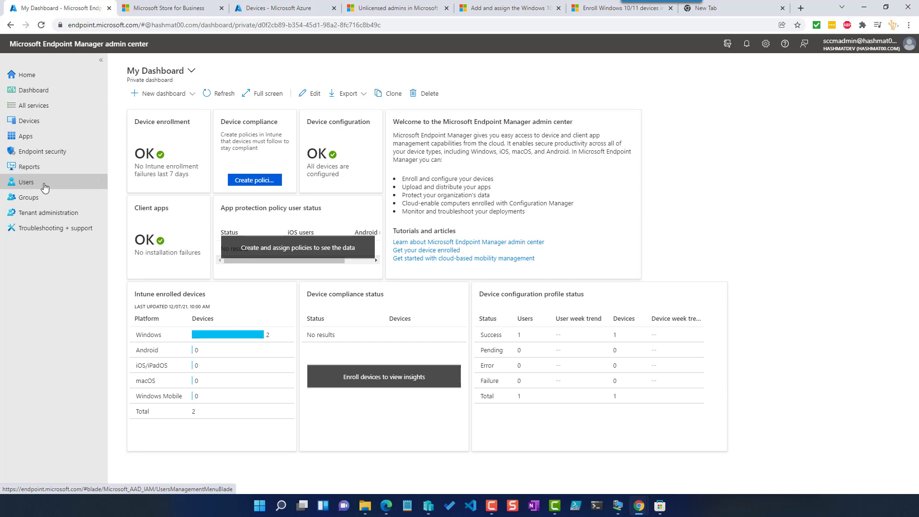
click(44, 137)
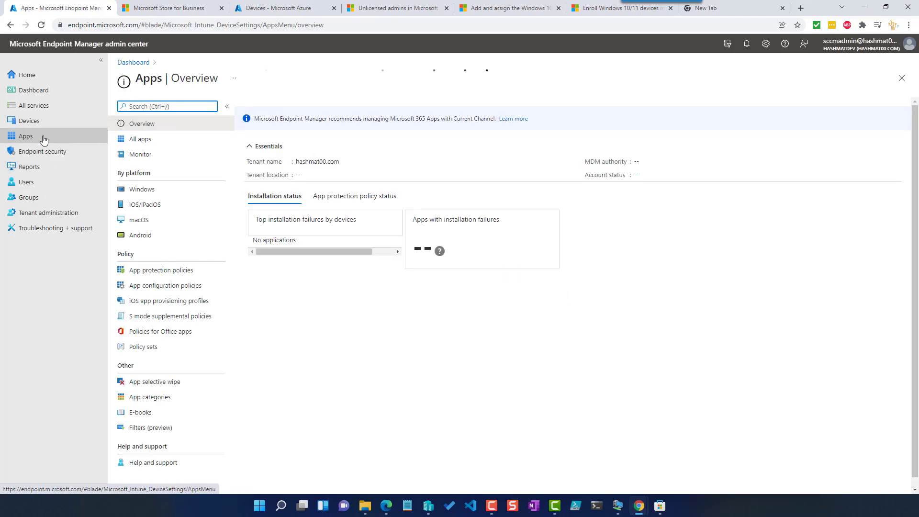
click(147, 189)
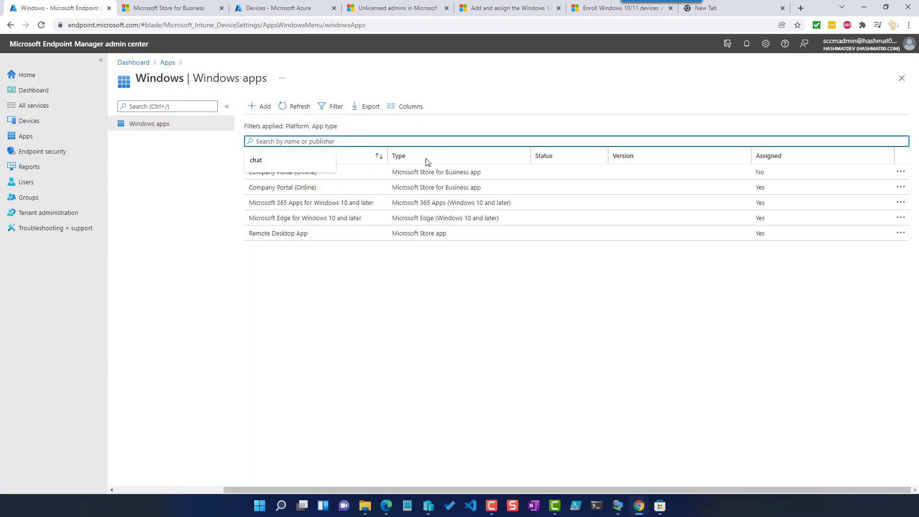
click(261, 106)
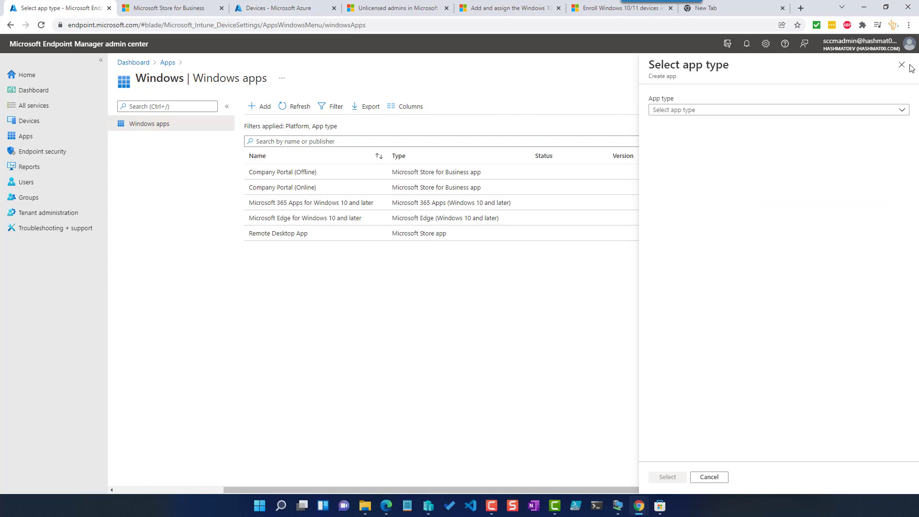
click(896, 71)
click(165, 9)
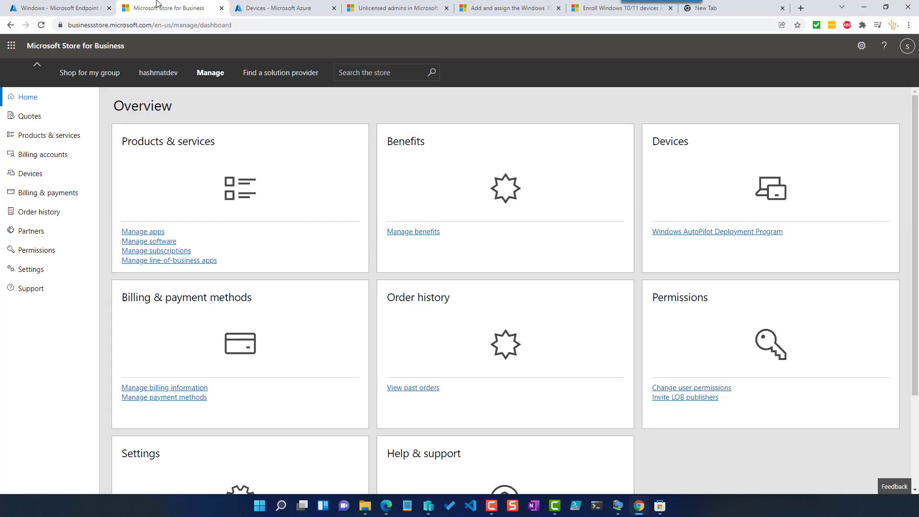
click(60, 5)
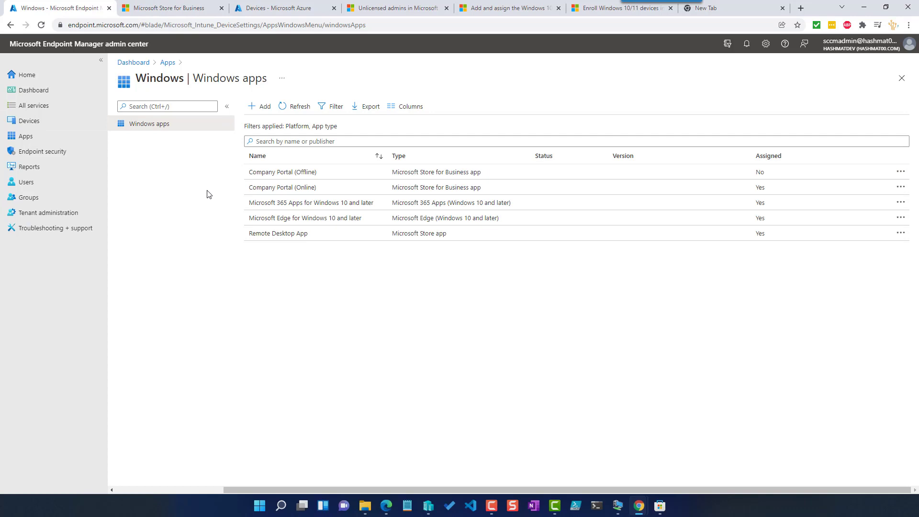
click(165, 8)
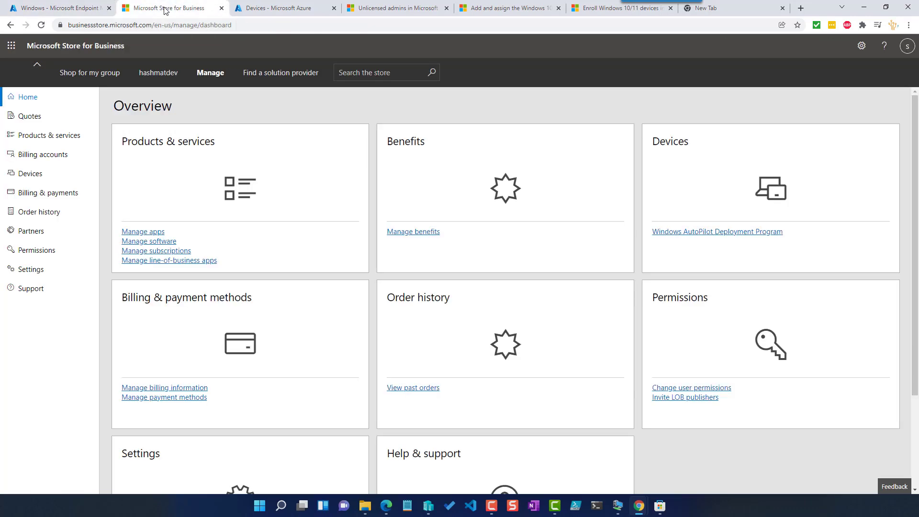
- Review the Microsoft Store for Business settings, including the Devices and Distribute management tools
drag(71, 27, 149, 27)
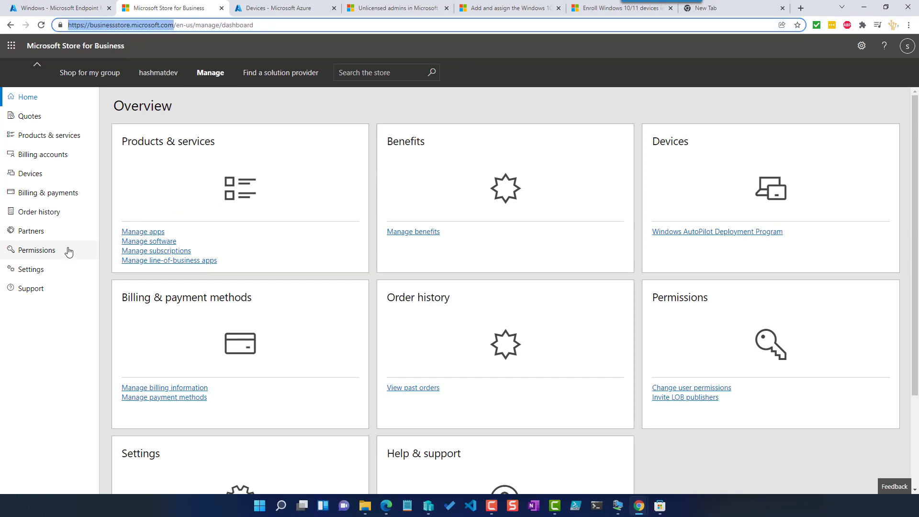
click(35, 271)
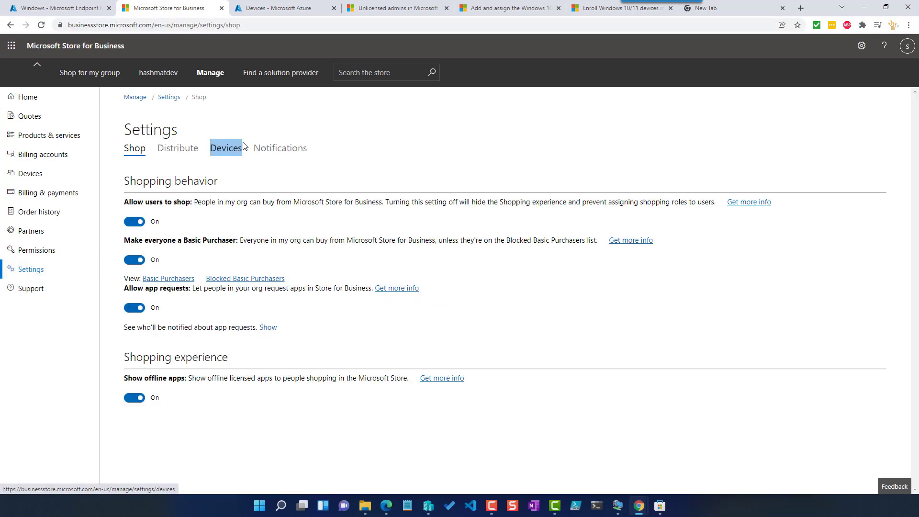
click(220, 152)
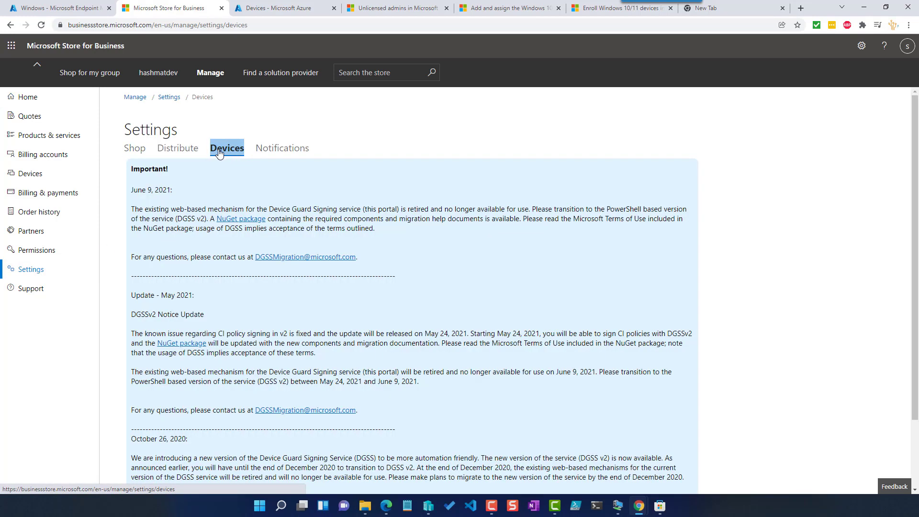
click(185, 151)
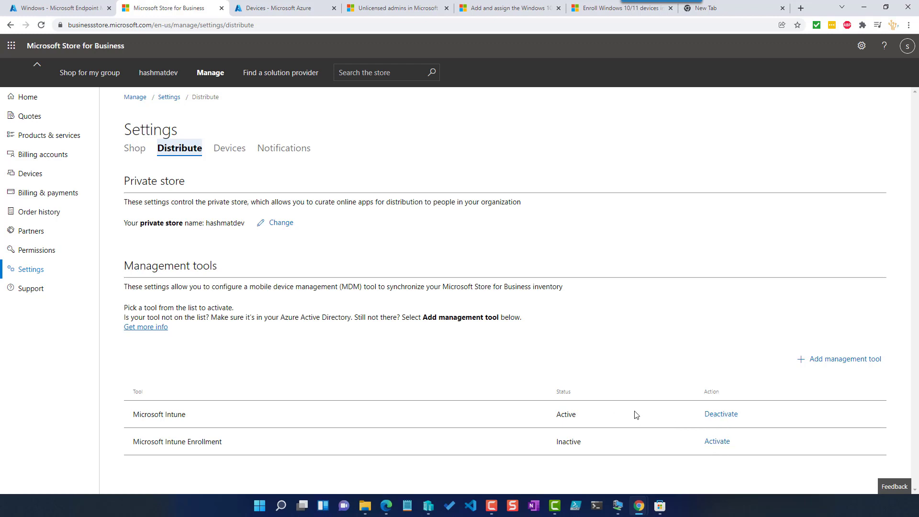
- Open the Microsoft Store for Business connector under Tenant administration's connectors and tokens
click(79, 9)
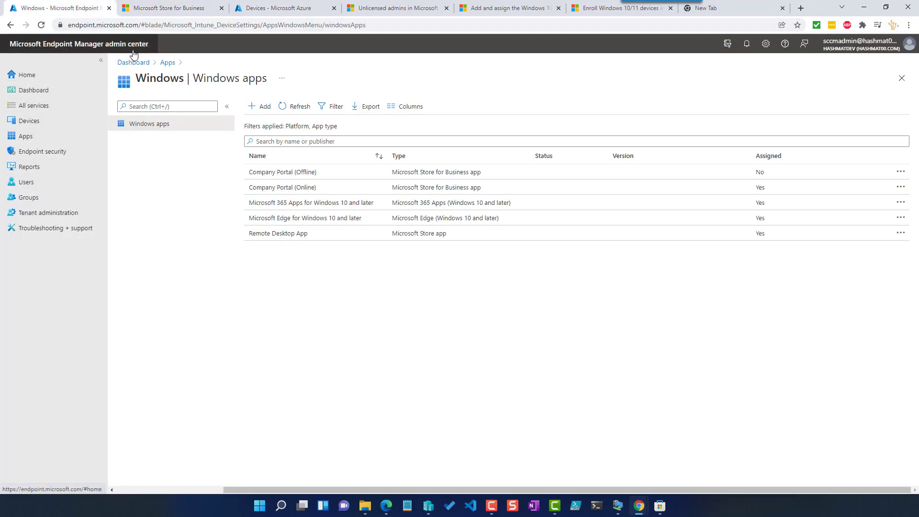
click(41, 217)
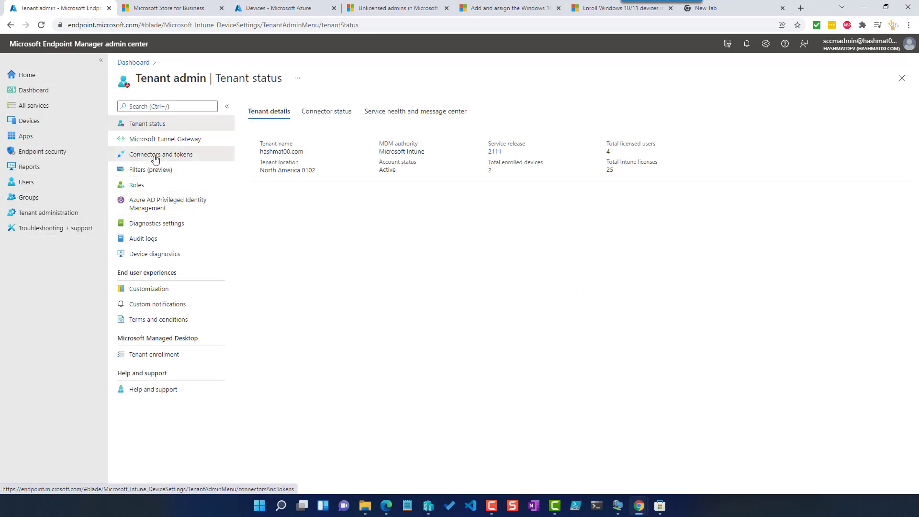
click(155, 159)
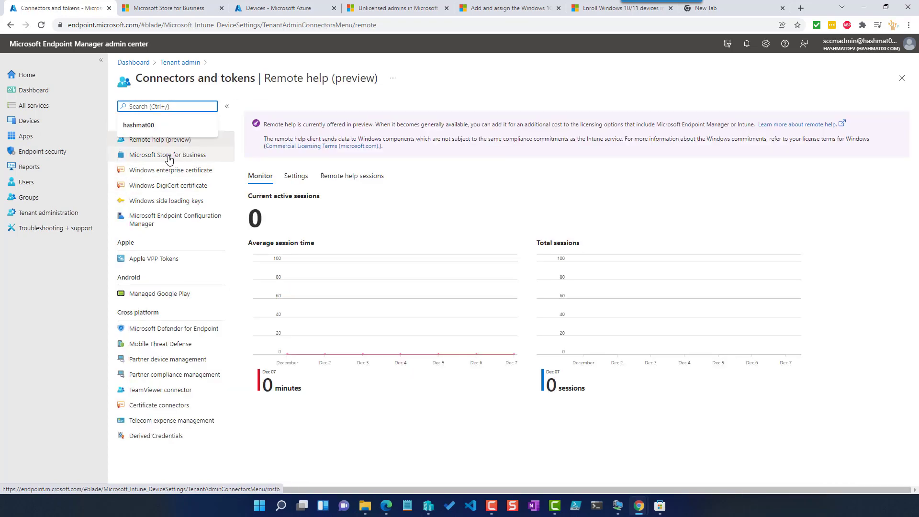
click(169, 155)
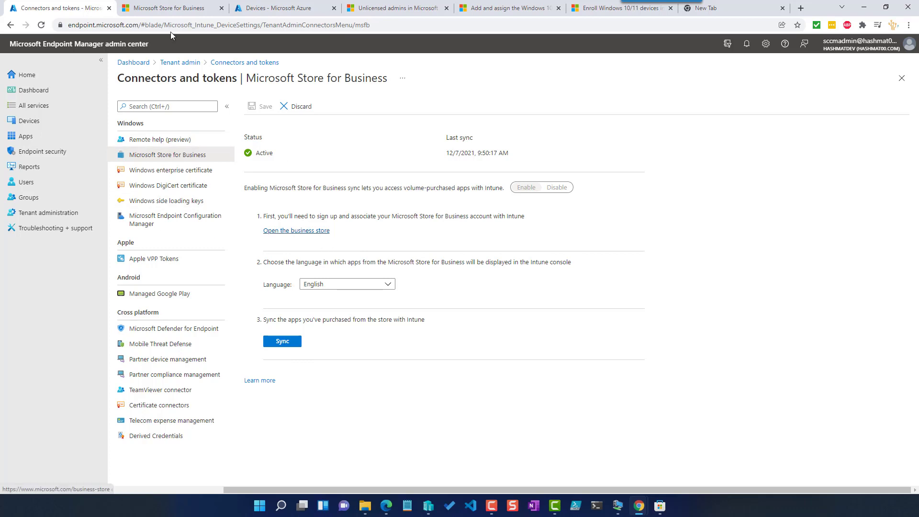
- Open the Store for Business products and services list of purchased apps
click(157, 8)
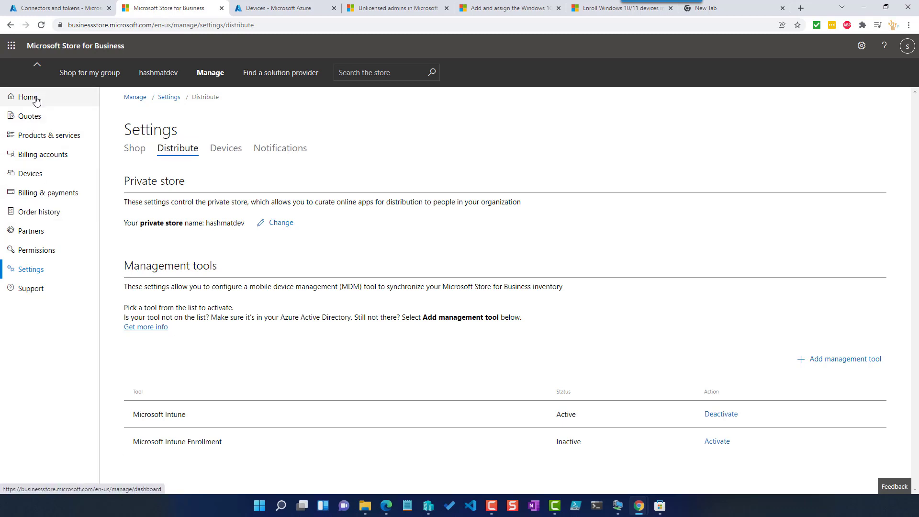
click(35, 97)
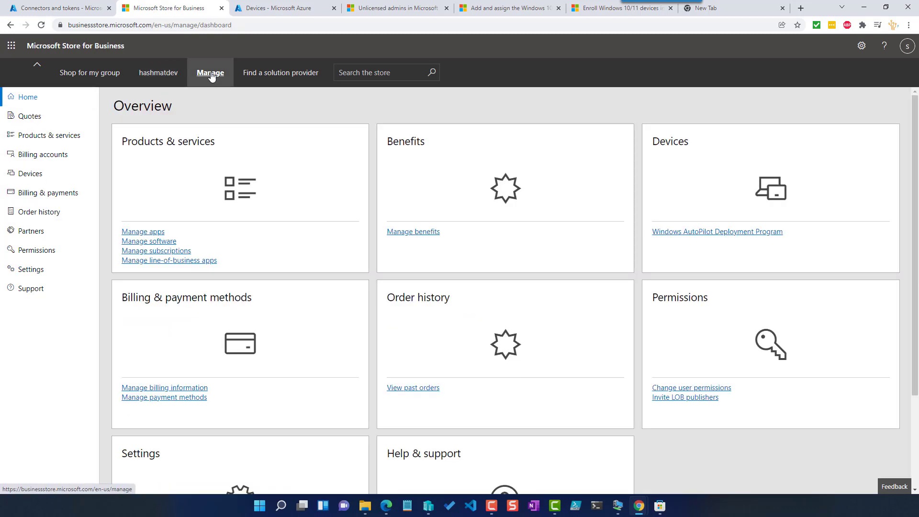
click(52, 136)
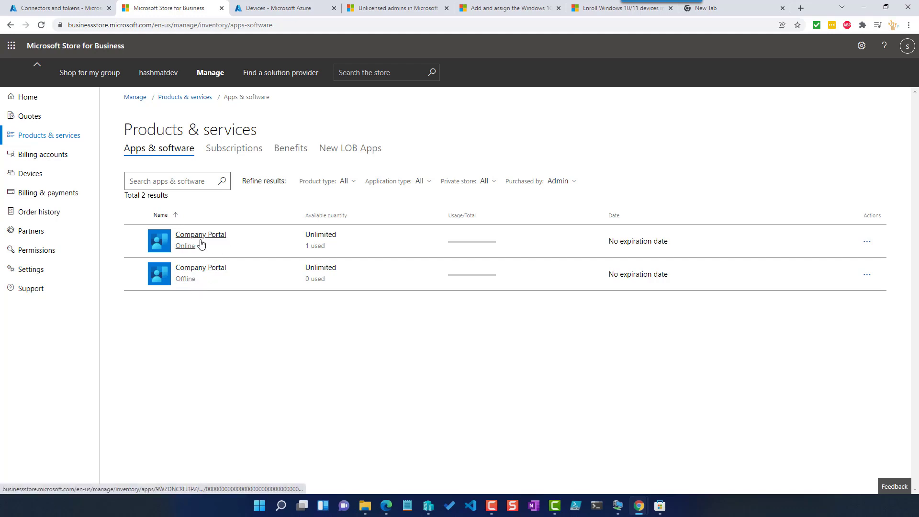
- Search the store for adobe reader, acquire the free PDF X: PDF Editor app, and check the inventory
click(376, 69)
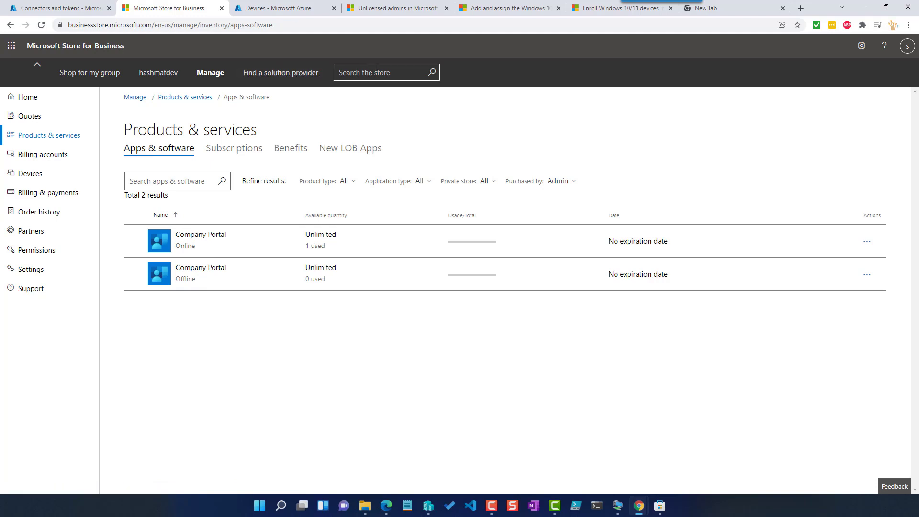
text(adobe reader)
key(Return)
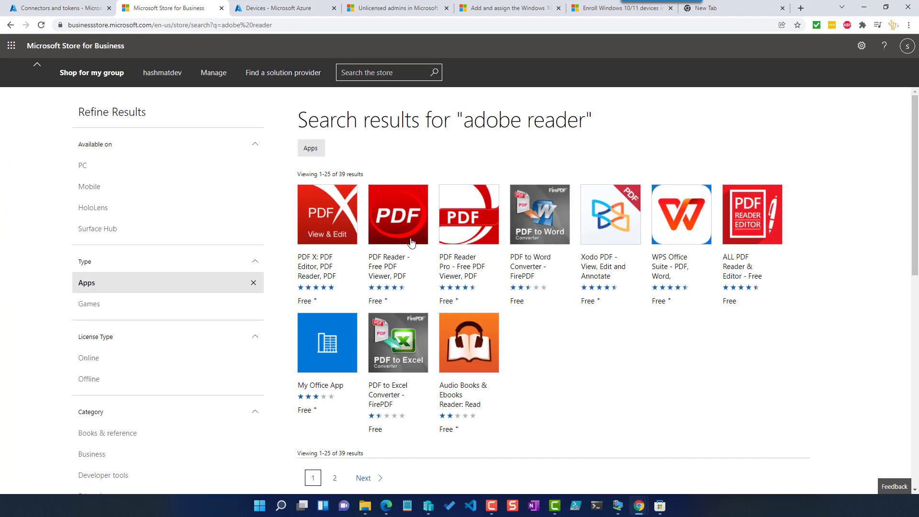
click(326, 226)
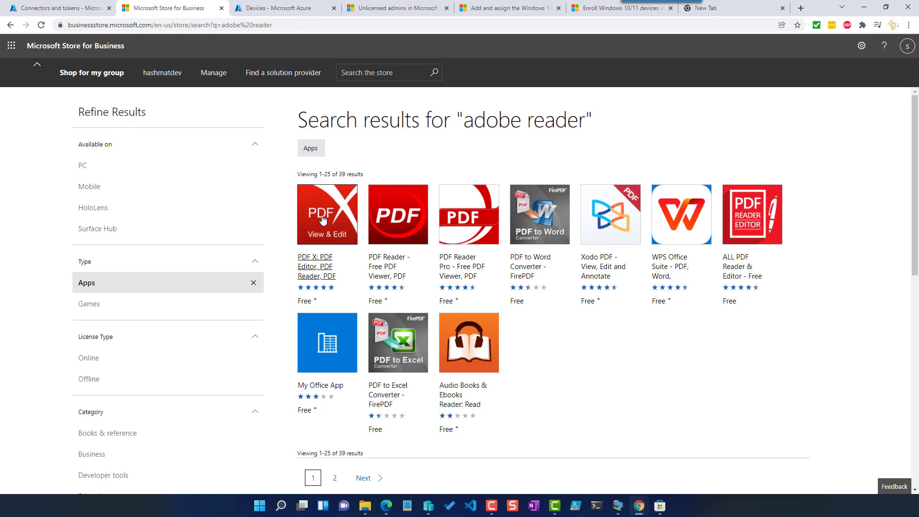
click(317, 262)
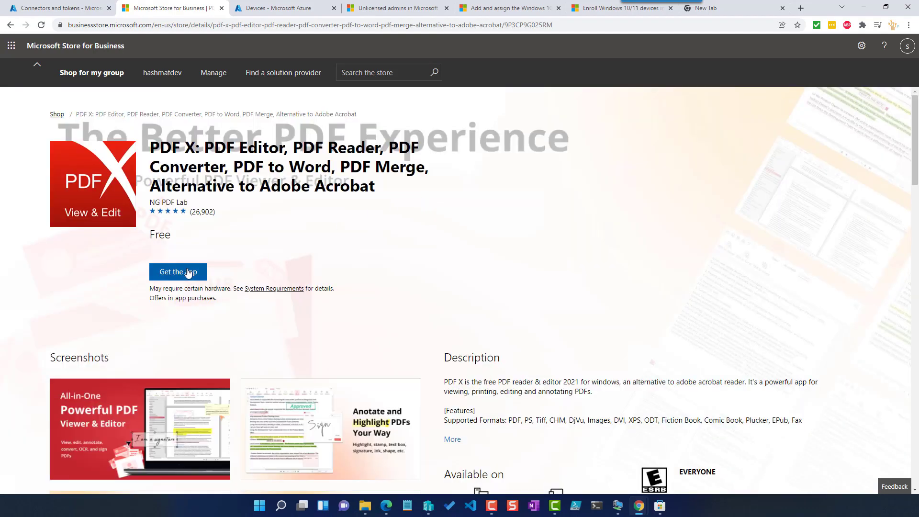
click(203, 271)
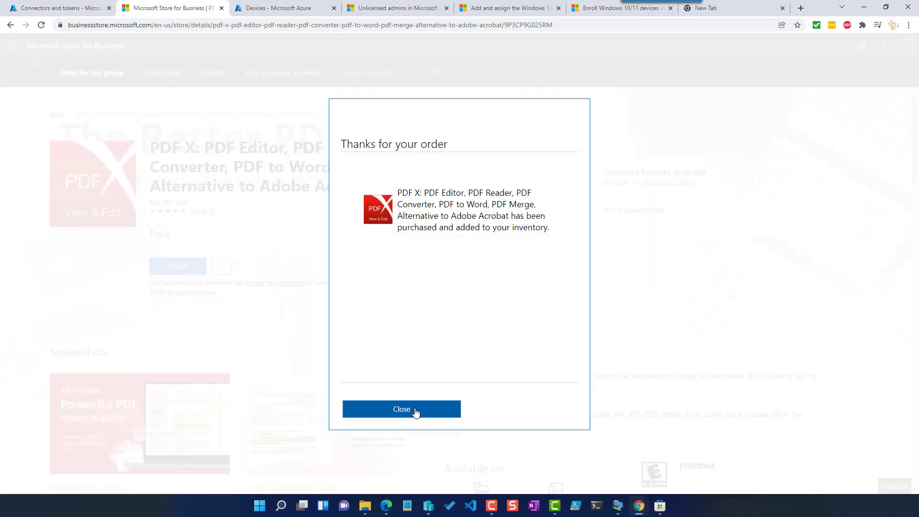
click(417, 409)
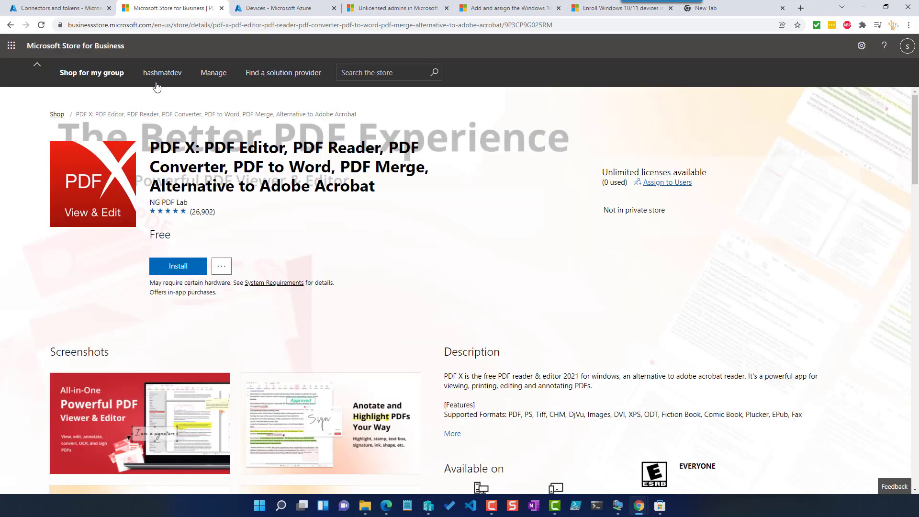
click(217, 74)
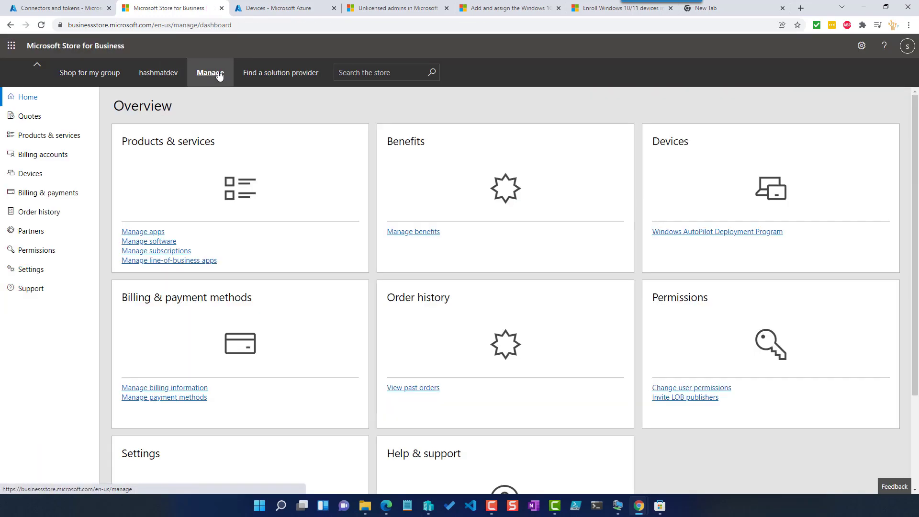
click(41, 136)
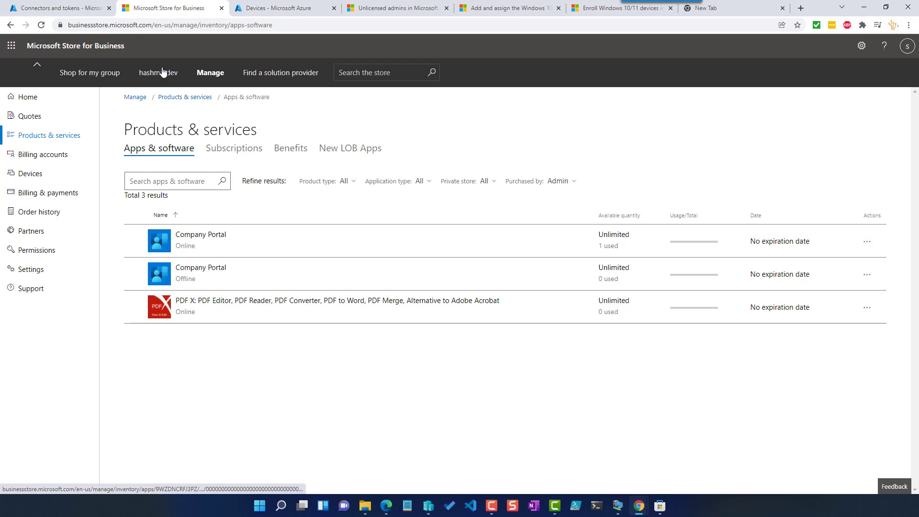
- Sync the purchased Store for Business apps with Intune from the Microsoft Store for Business connector
click(67, 5)
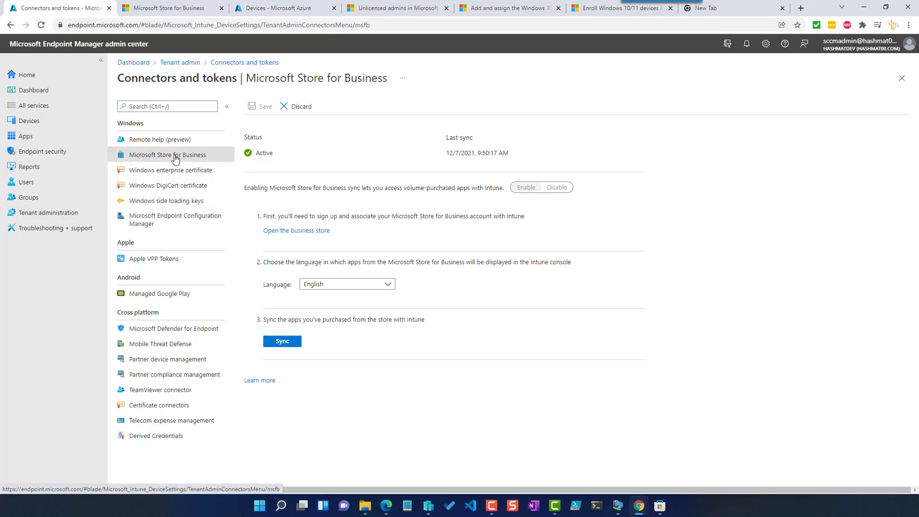
click(284, 347)
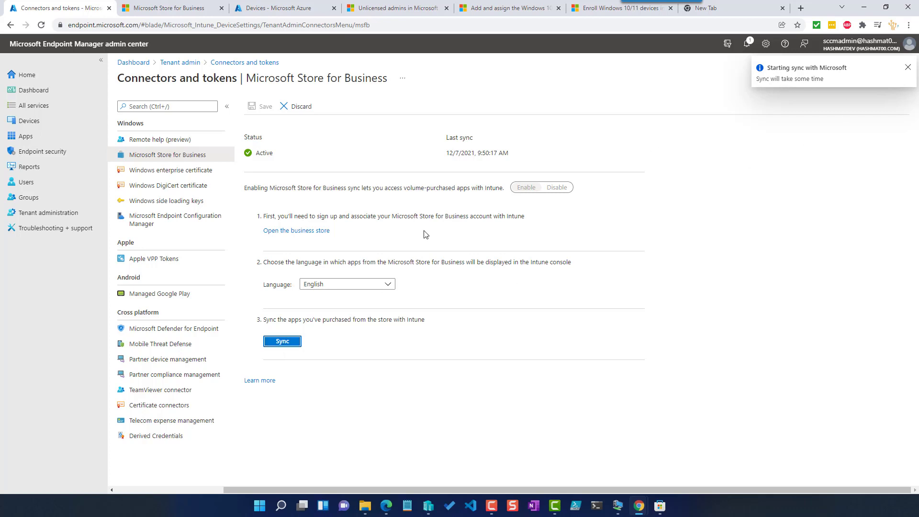
click(178, 139)
click(182, 154)
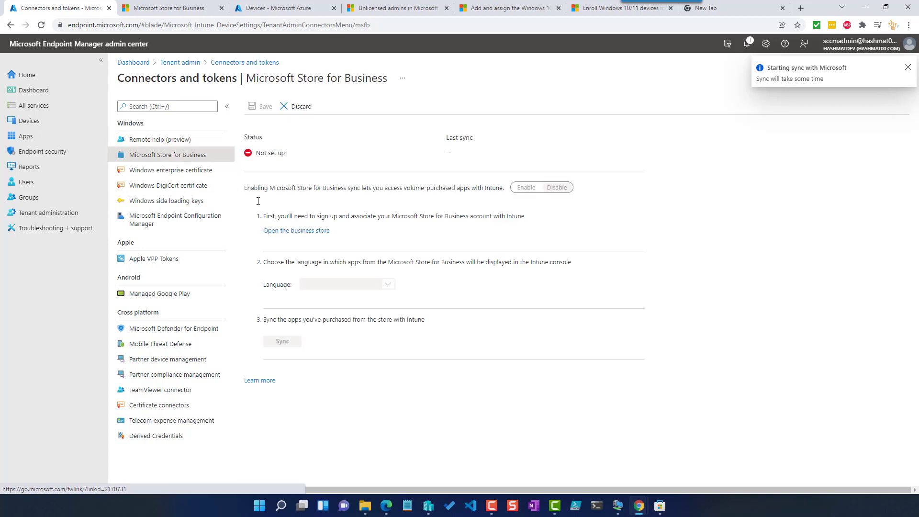
click(285, 341)
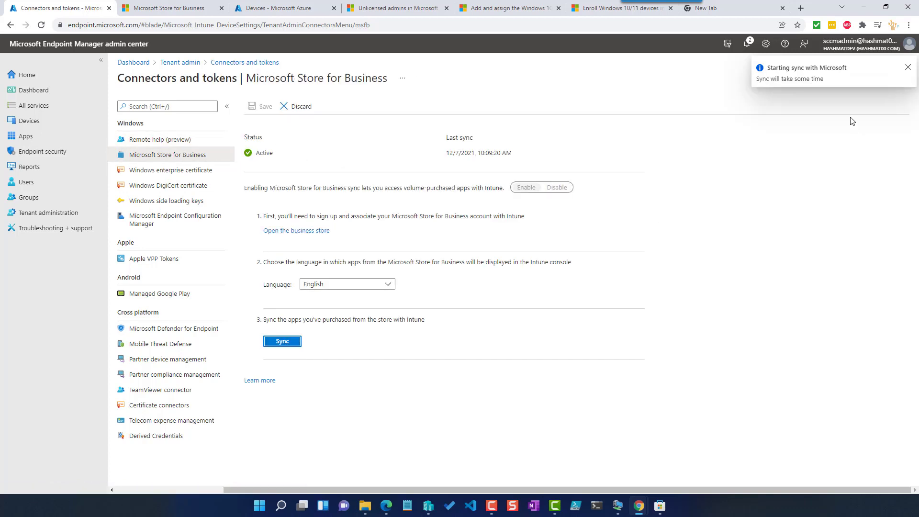
- Open the synced PDF X app from the Windows apps list
click(38, 137)
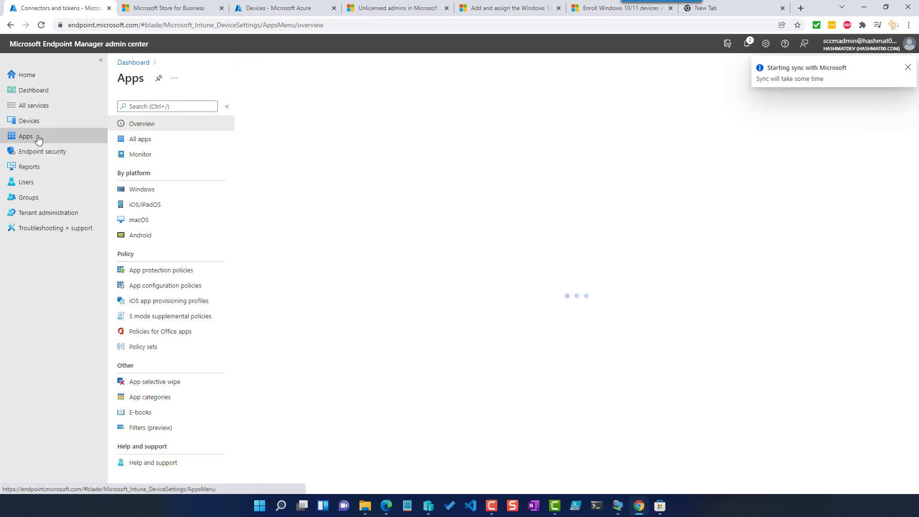
click(143, 190)
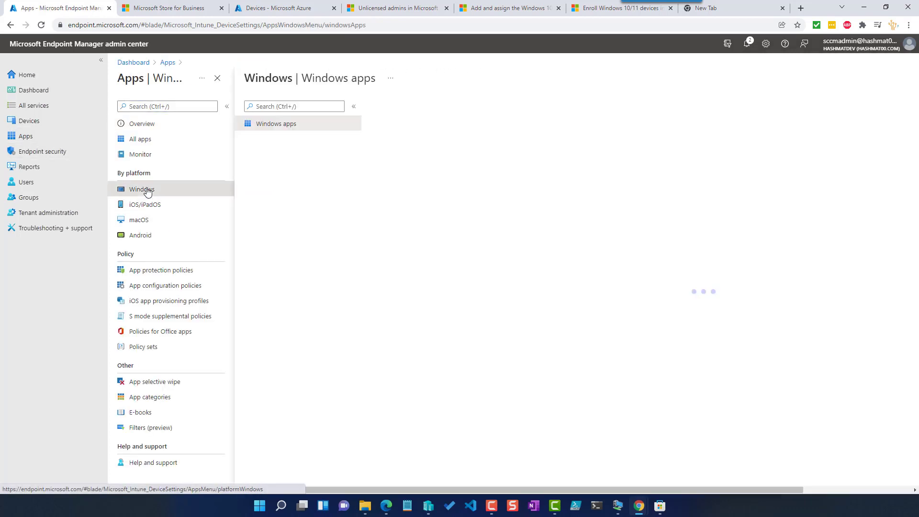
click(345, 279)
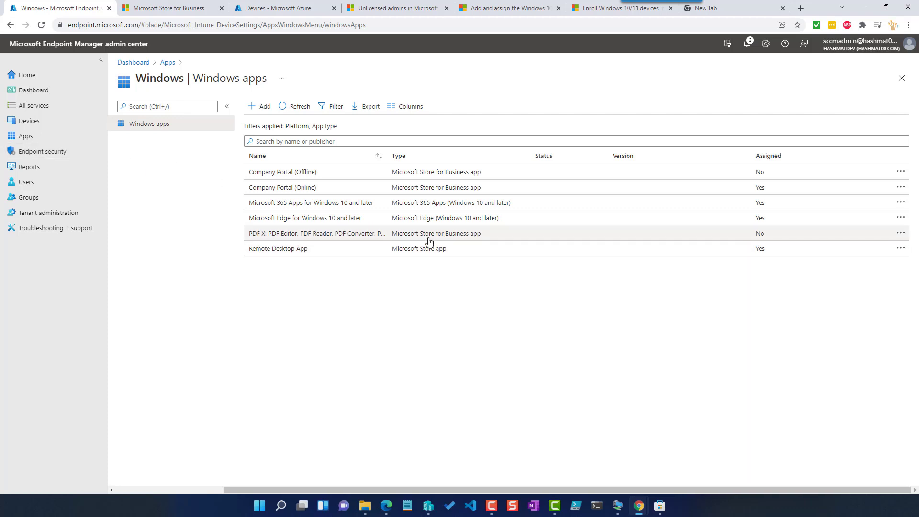
click(340, 237)
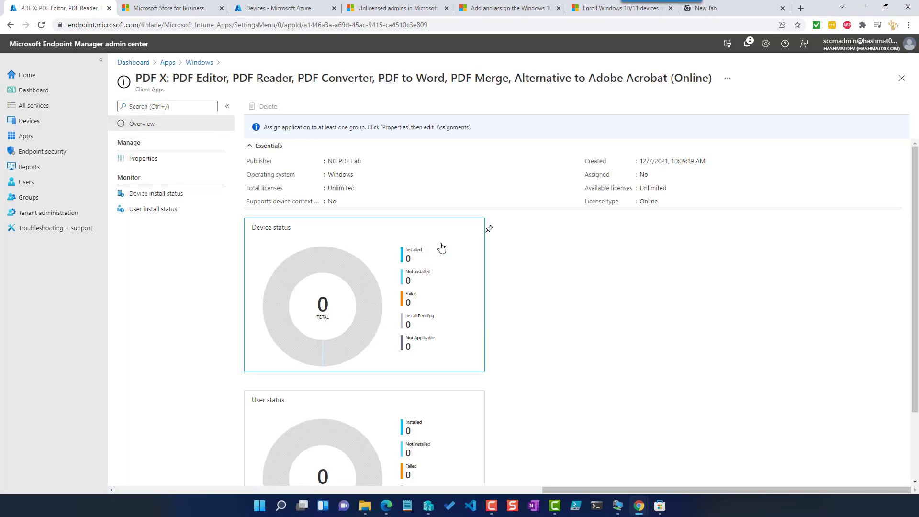
- Assign the PDF X app as available for enrolled devices to all users and save the assignment
scroll(536, 340, down, 2)
scroll(535, 341, up, 2)
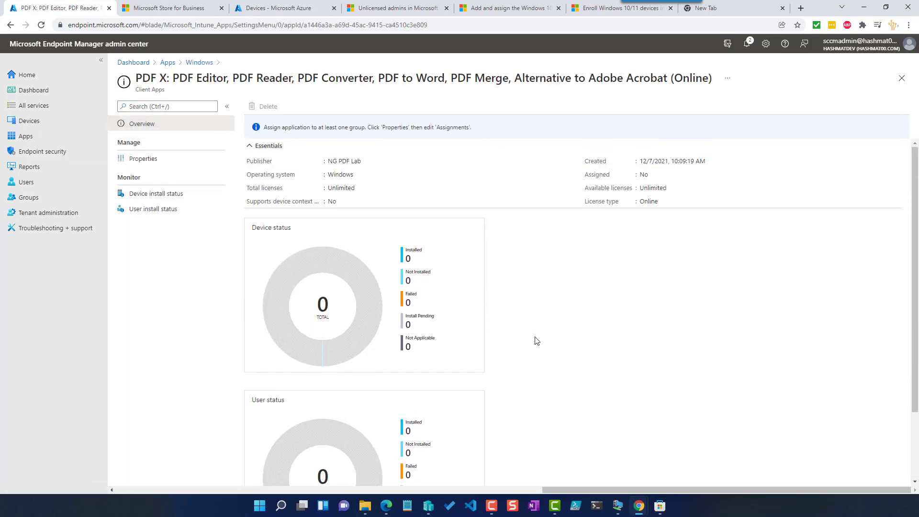
click(159, 160)
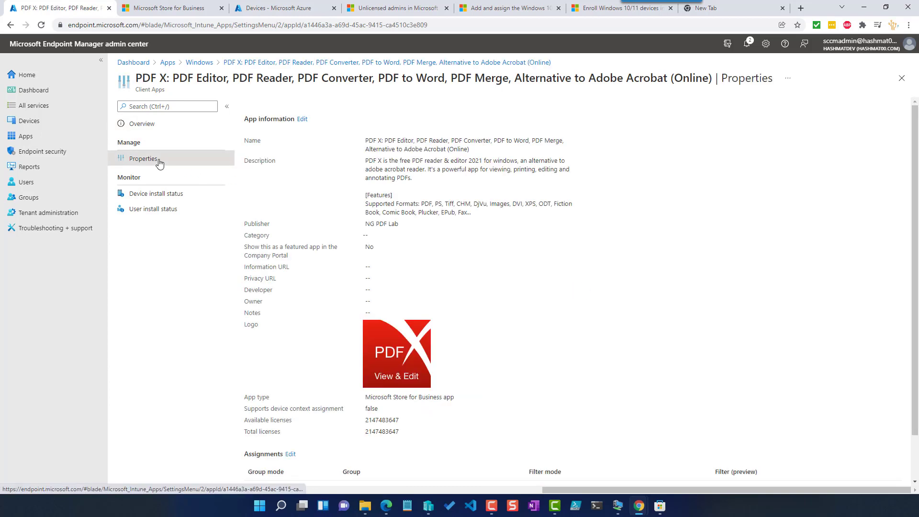
scroll(477, 249, down, 1)
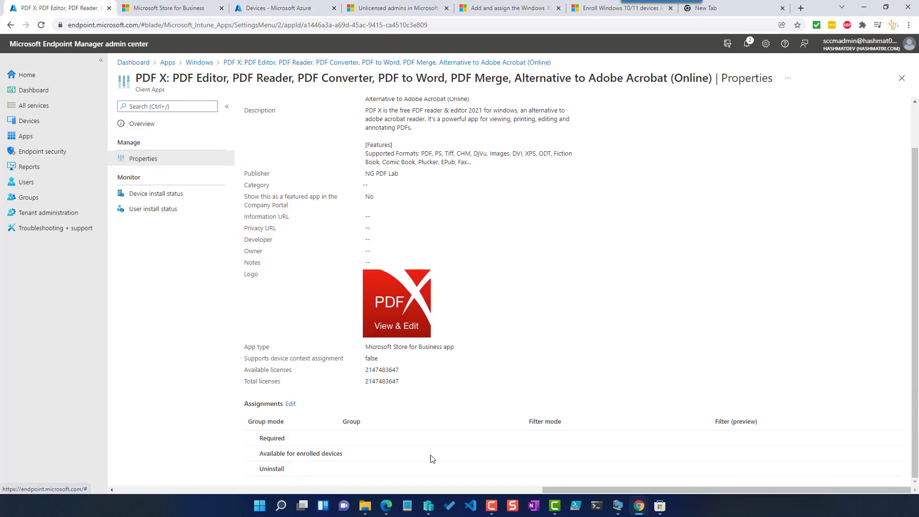
click(291, 406)
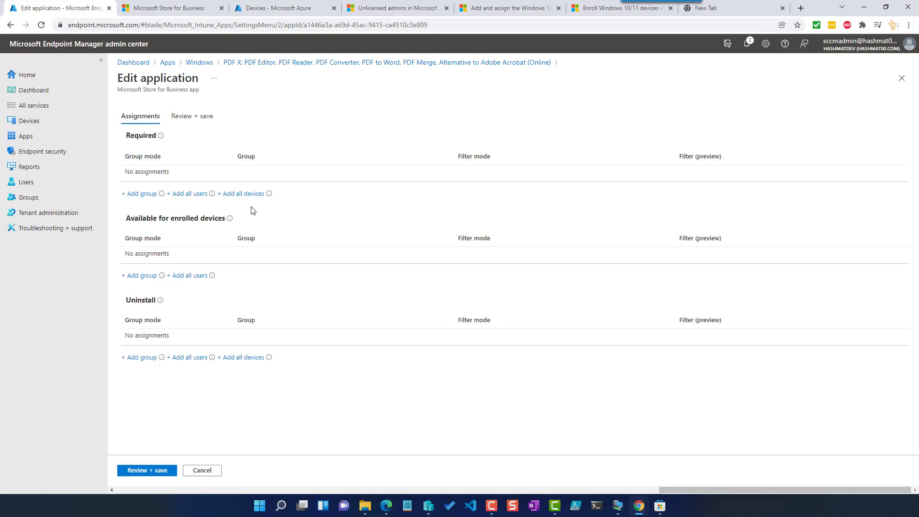
click(192, 276)
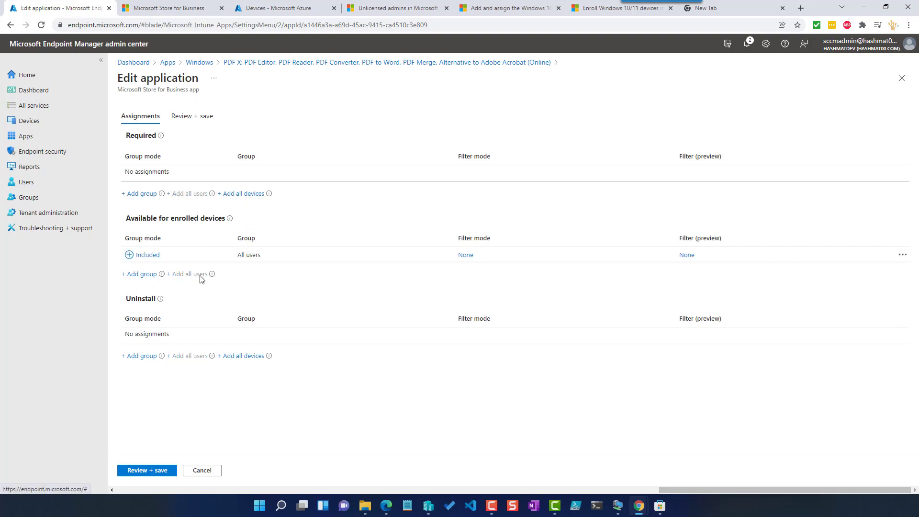
click(143, 471)
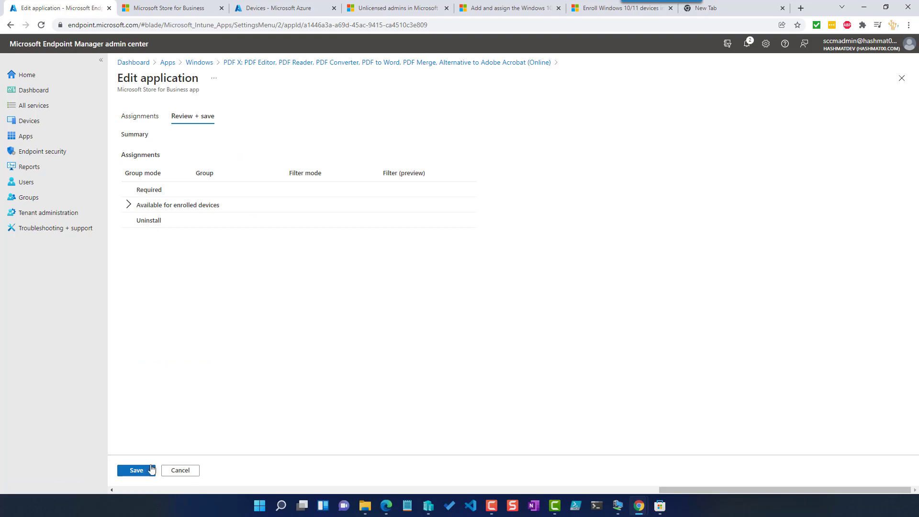
click(136, 470)
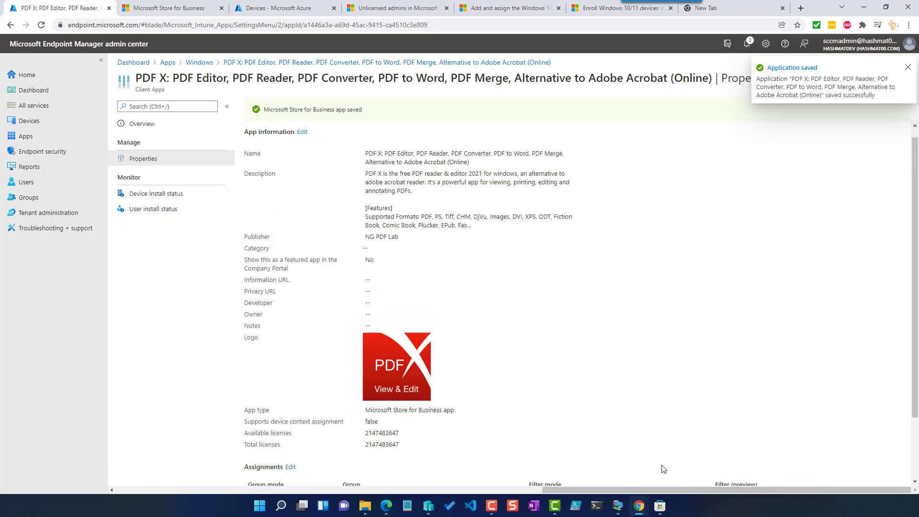
- Switch to the win11-01 virtual machine and sync the device from Company Portal settings
click(618, 507)
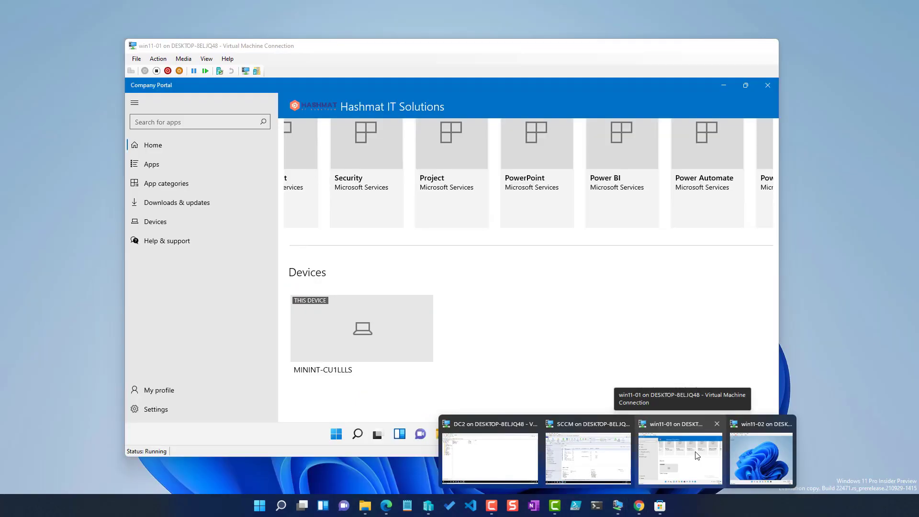
click(696, 455)
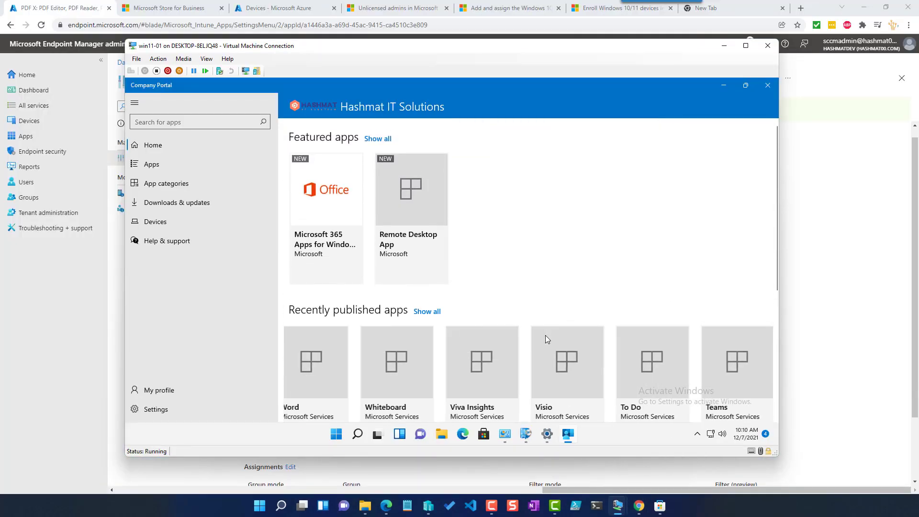
scroll(544, 336, down, 5)
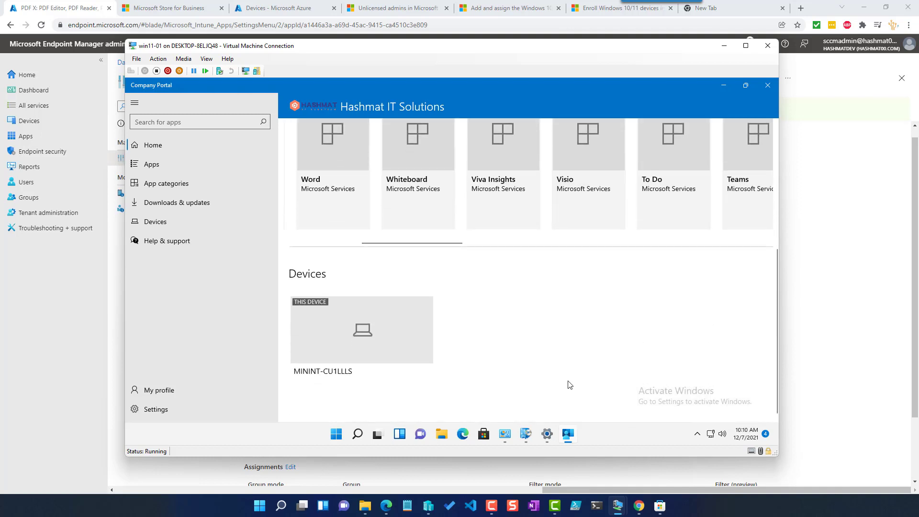
click(179, 409)
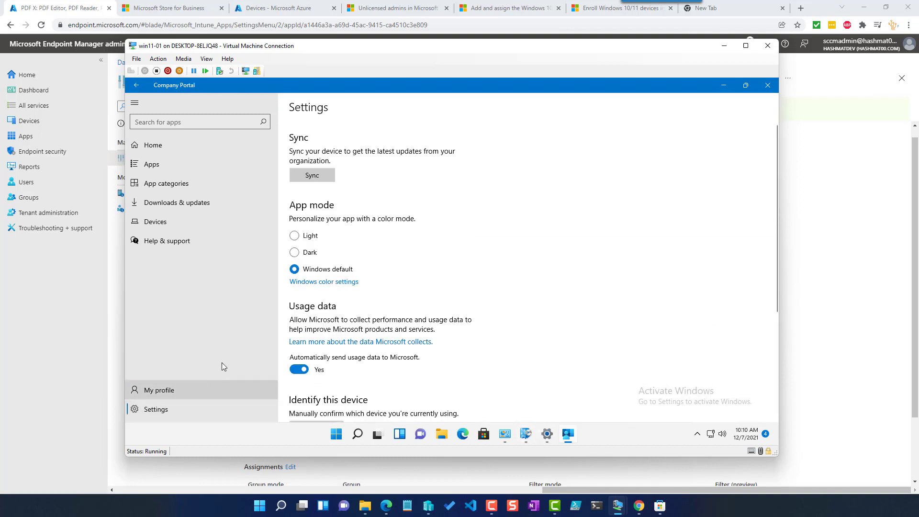
click(318, 181)
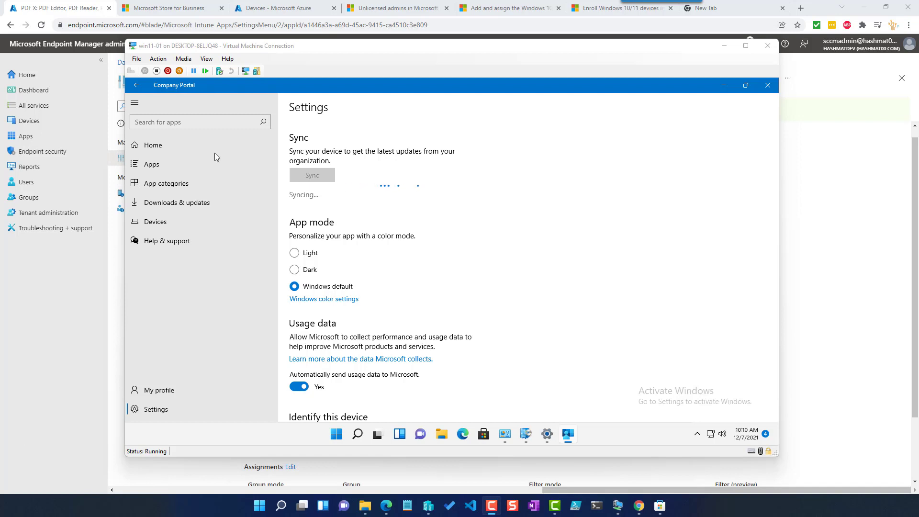
- Browse the Company Portal home page and app categories for the newly published app
click(182, 145)
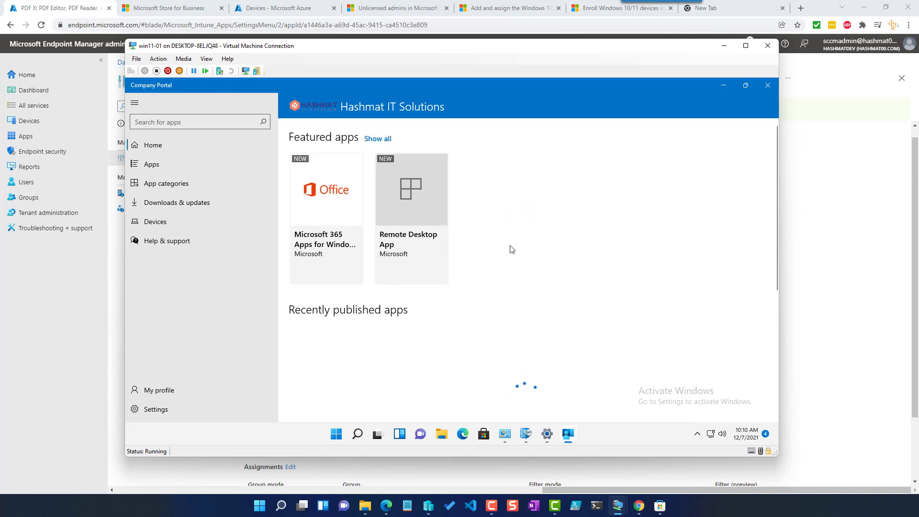
scroll(510, 248, down, 3)
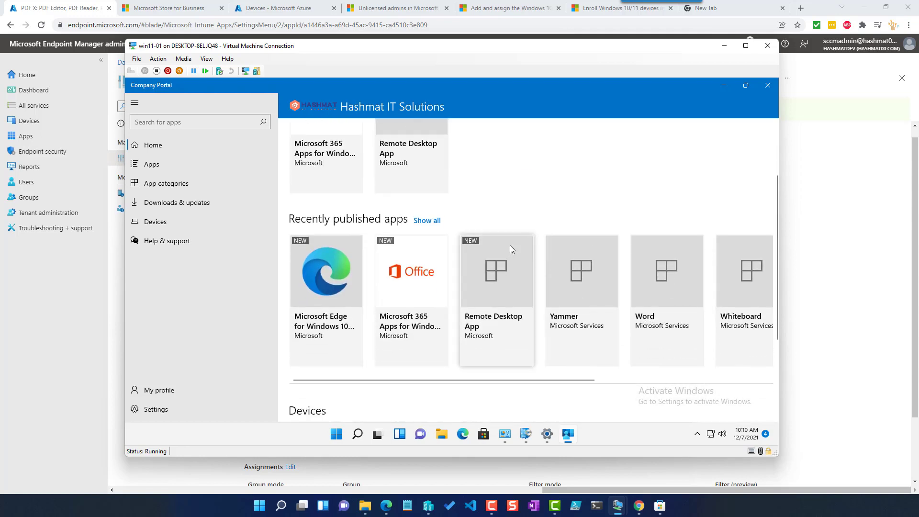
scroll(510, 245, right, 2)
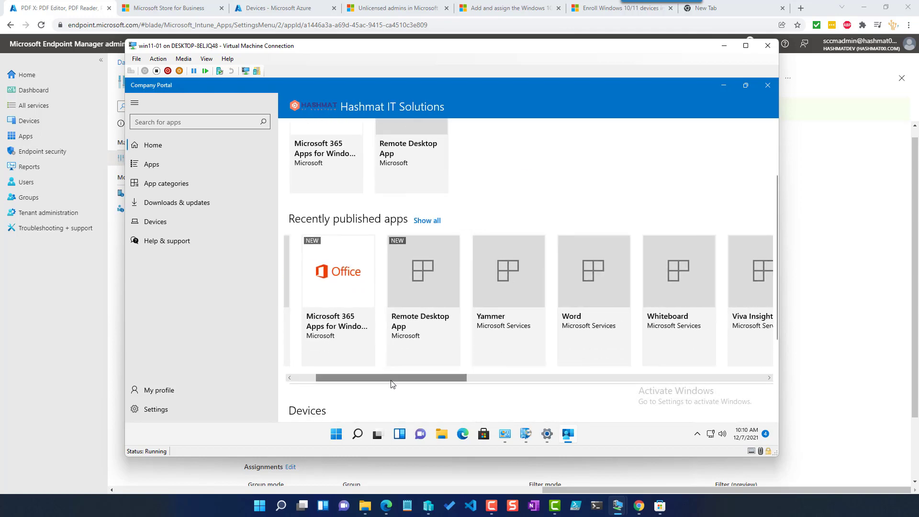
scroll(383, 380, left, 2)
scroll(360, 361, right, 8)
click(176, 182)
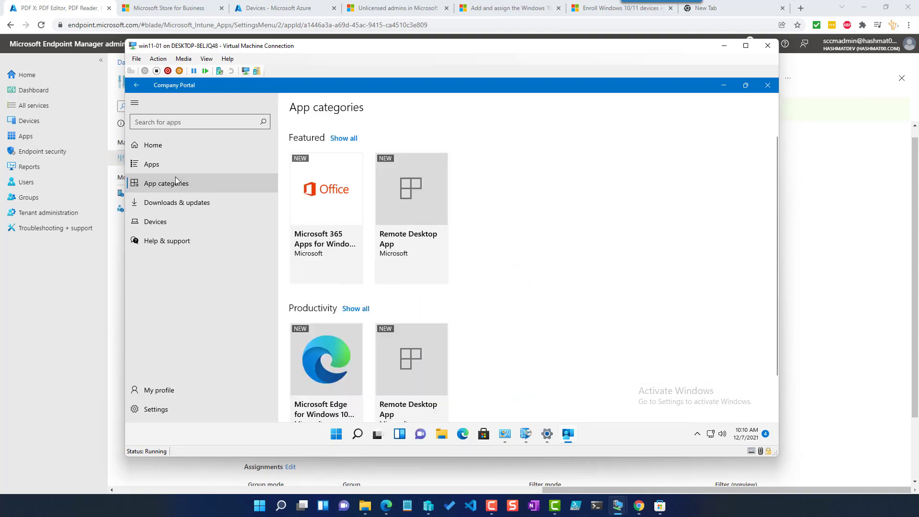
scroll(578, 251, down, 1)
scroll(578, 251, up, 1)
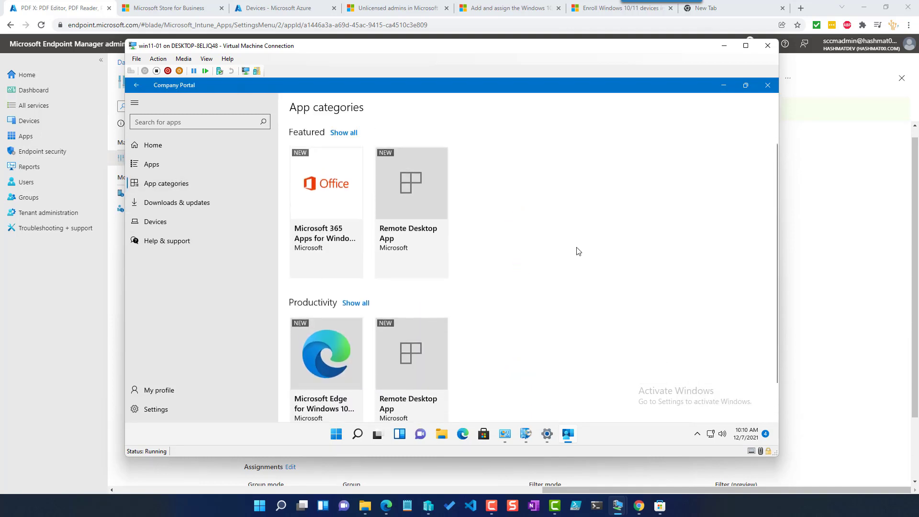
- Switch to the win11-02 virtual machine and sign in with the account password
mouse_move(620, 510)
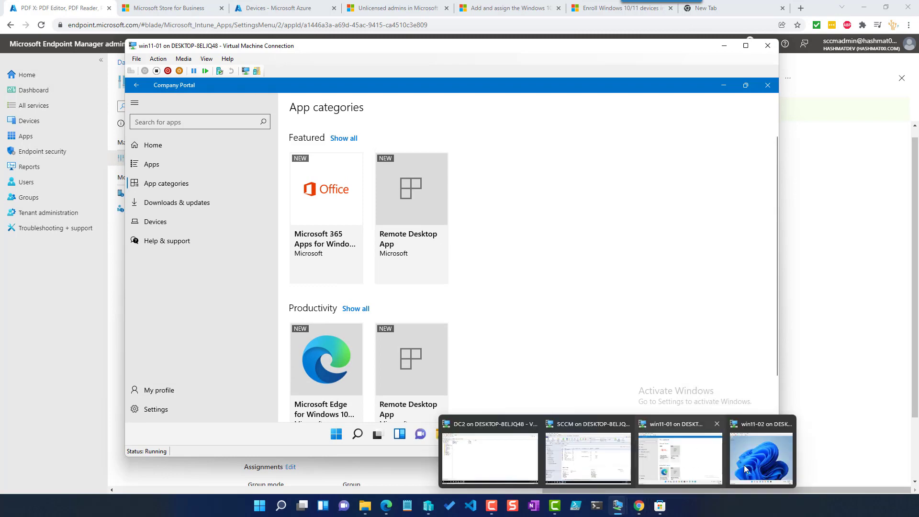
click(761, 457)
click(501, 280)
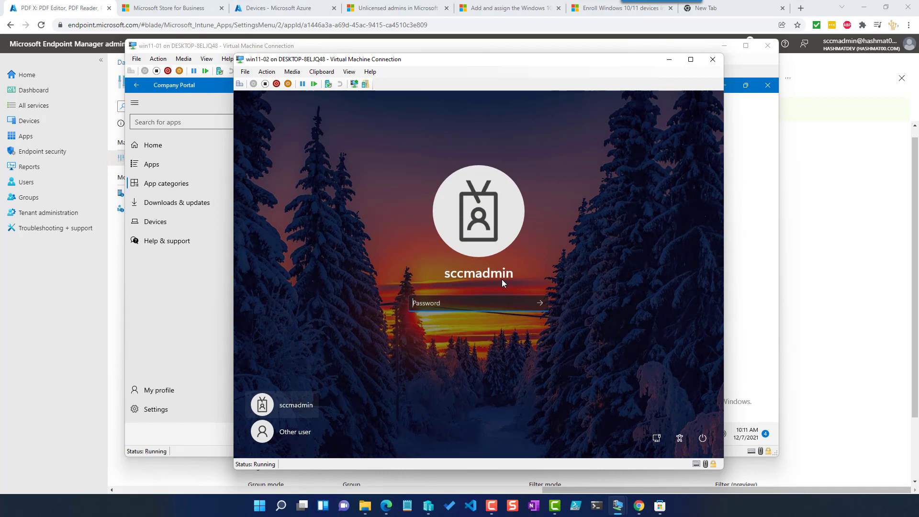
text(********)
key(Return)
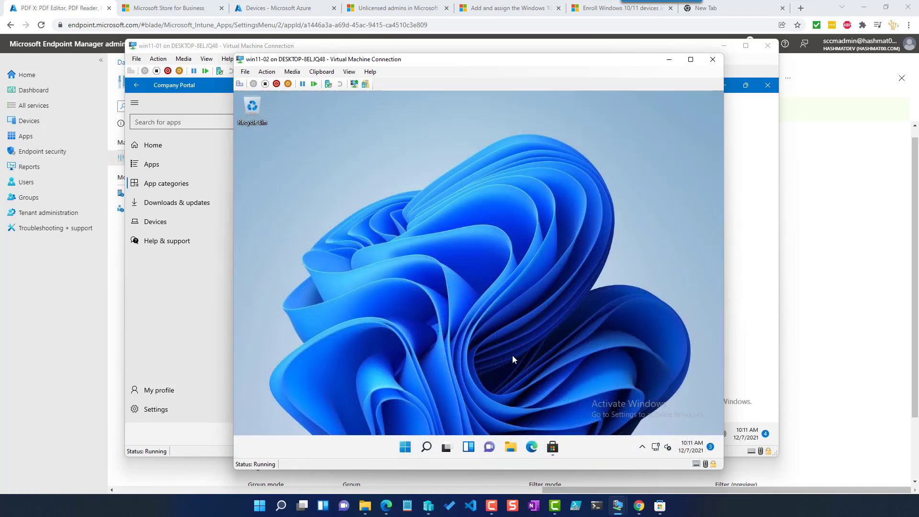
- Open Company Portal on win11-02 and sync the device from its settings
click(407, 446)
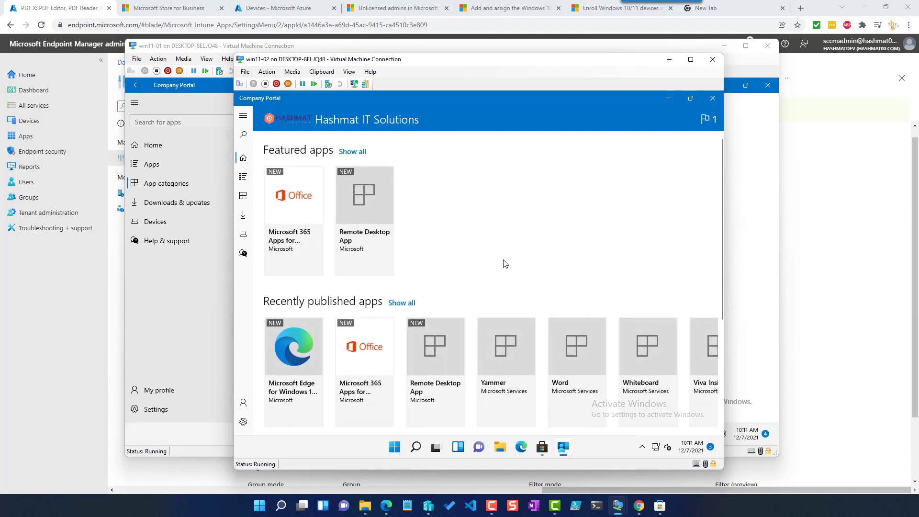
scroll(504, 264, down, 1)
scroll(503, 263, right, 3)
scroll(497, 373, down, 2)
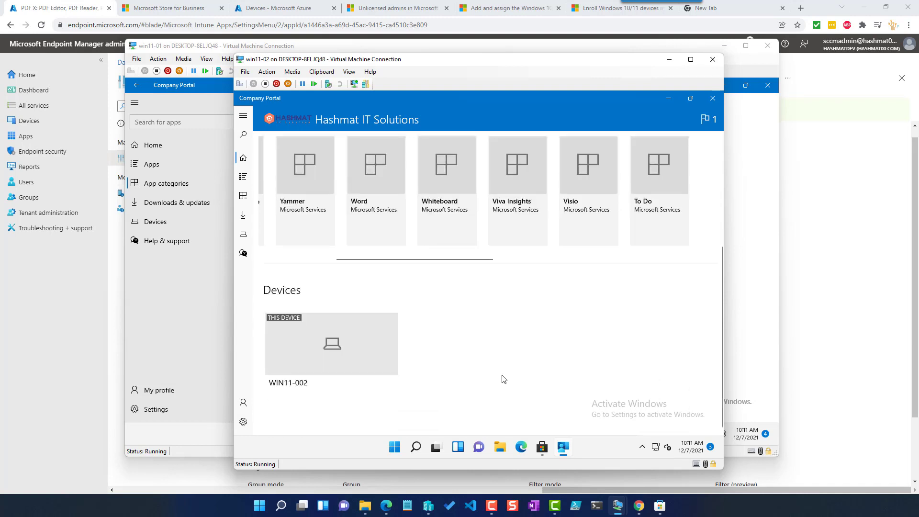
scroll(501, 377, up, 3)
click(243, 421)
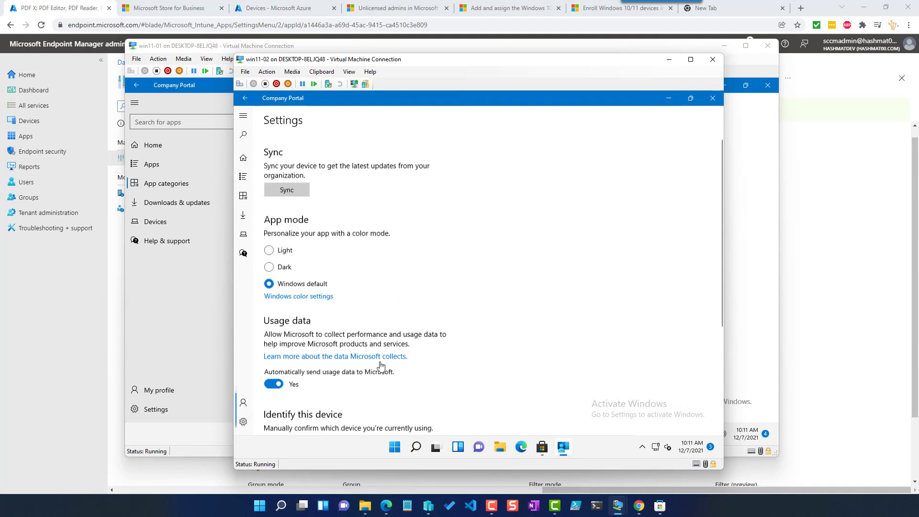
click(287, 188)
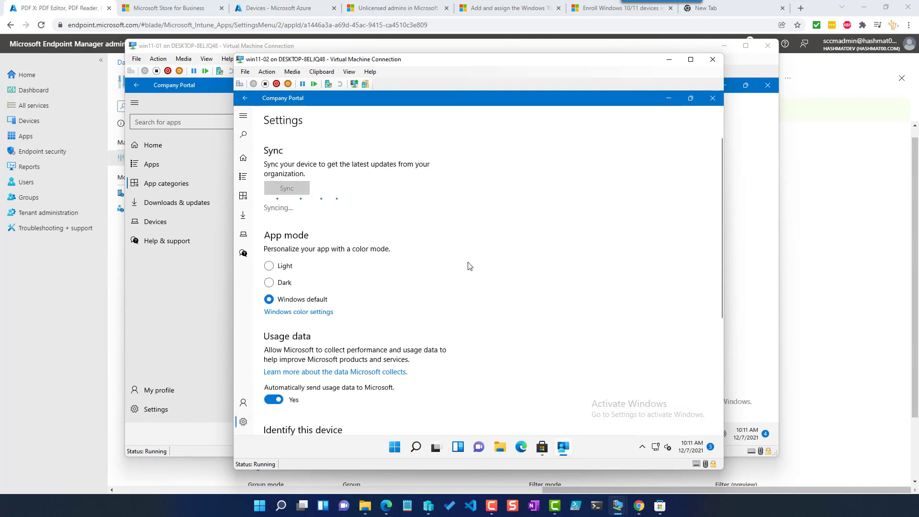
- In the admin center, open the WIN11-002 Windows device and trigger a device sync
click(95, 331)
click(40, 122)
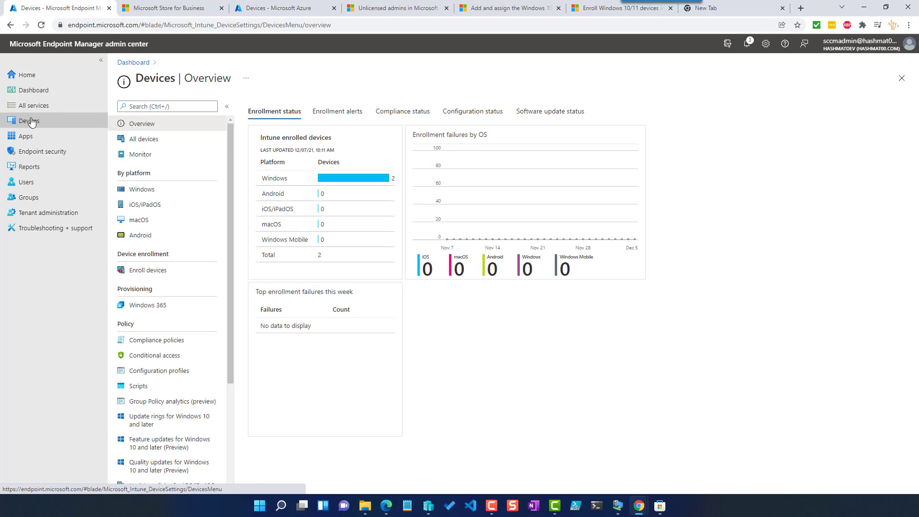
click(151, 190)
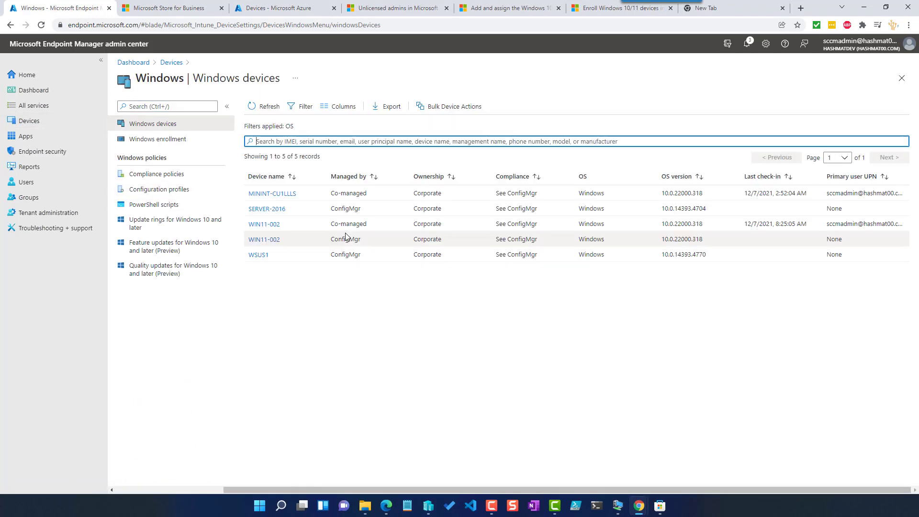
click(267, 228)
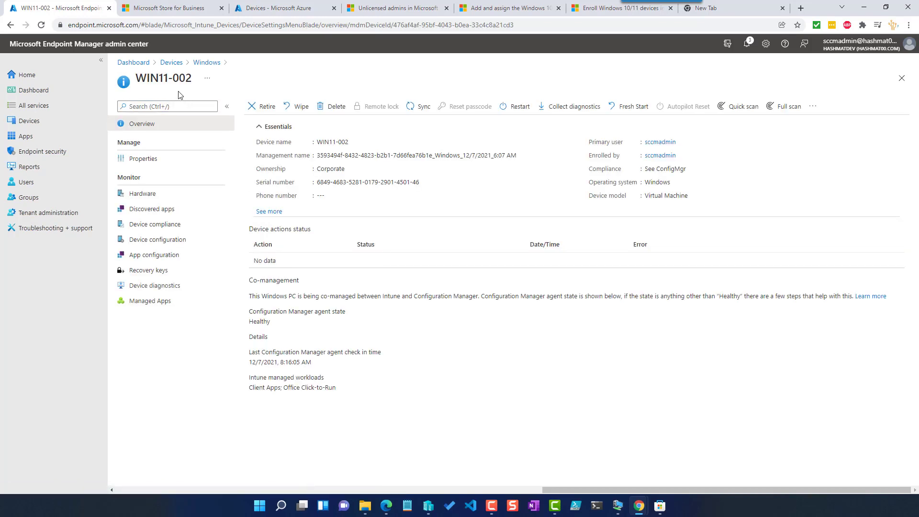
click(422, 106)
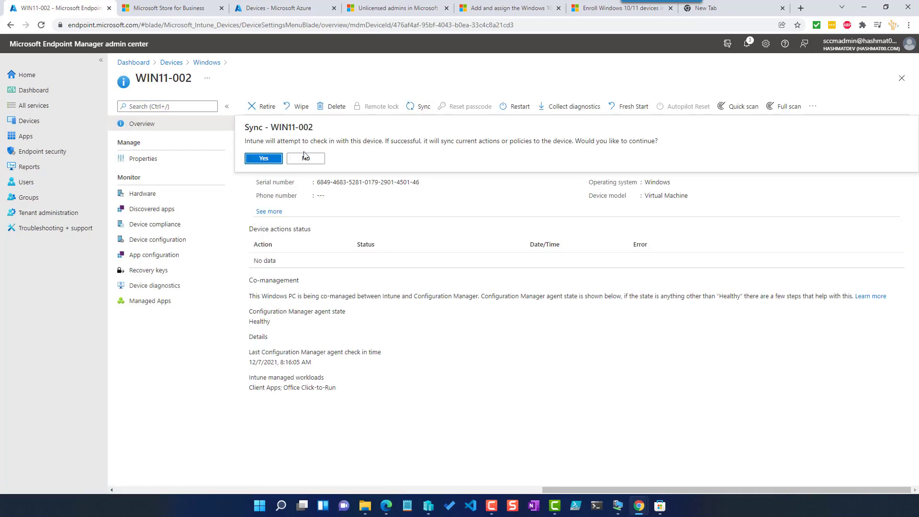
click(263, 158)
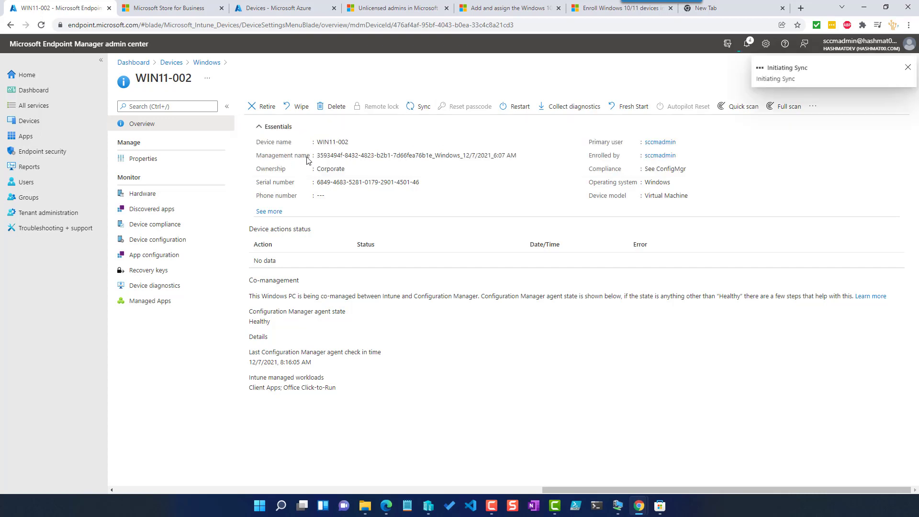
- Open the device's managed apps list and refresh it
click(142, 302)
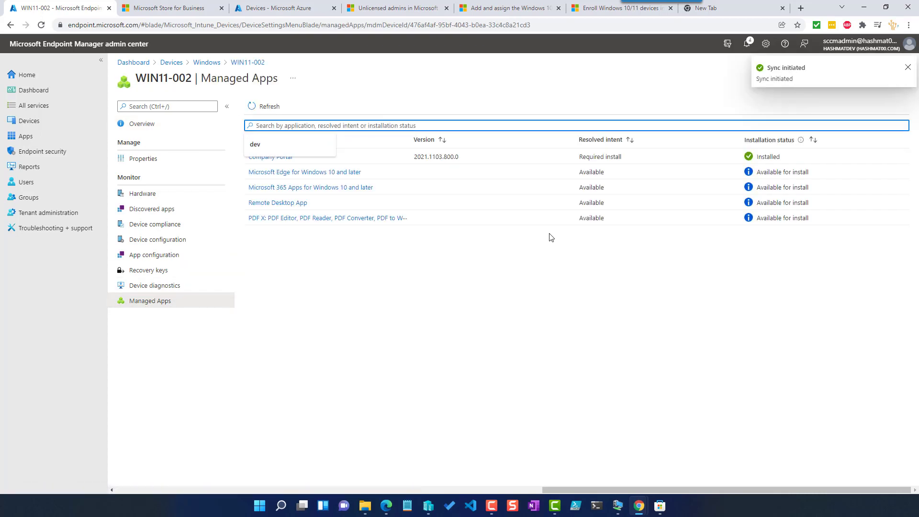
click(479, 310)
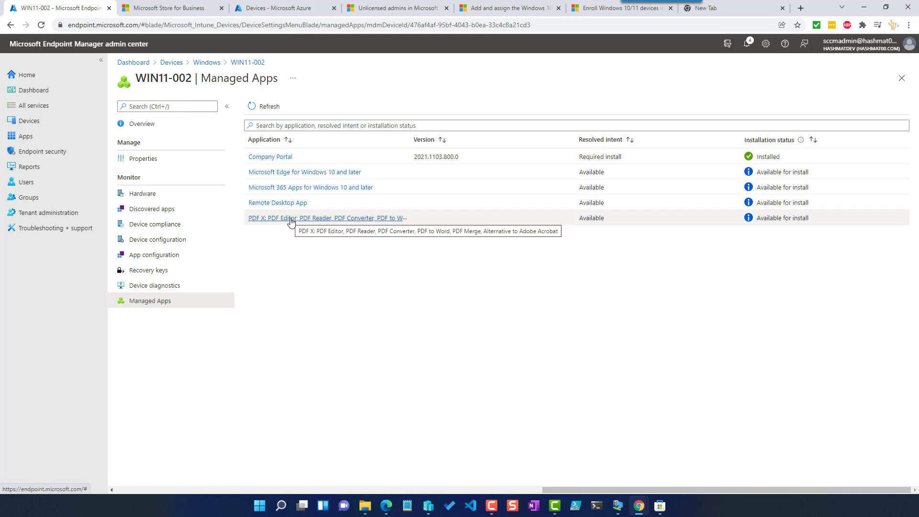
click(263, 106)
- Switch back to the win11-02 virtual machine and return to the Company Portal home page
mouse_move(645, 512)
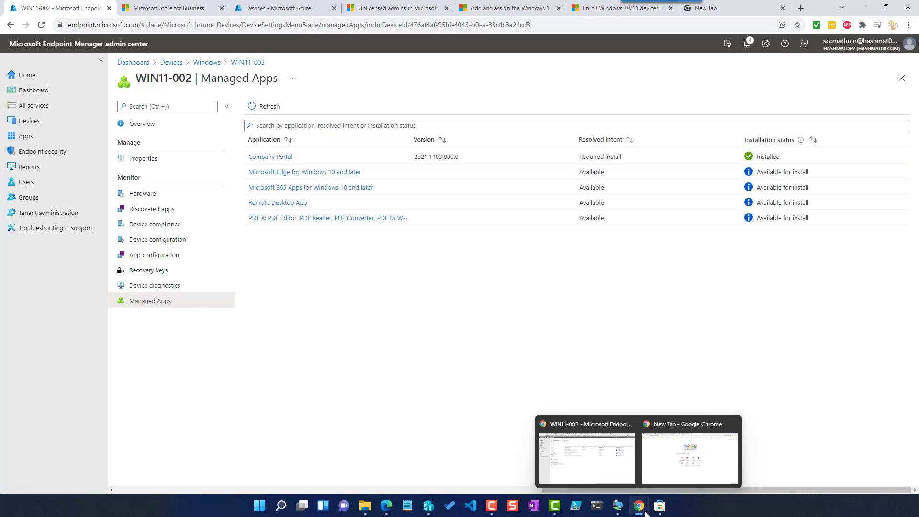
mouse_move(617, 507)
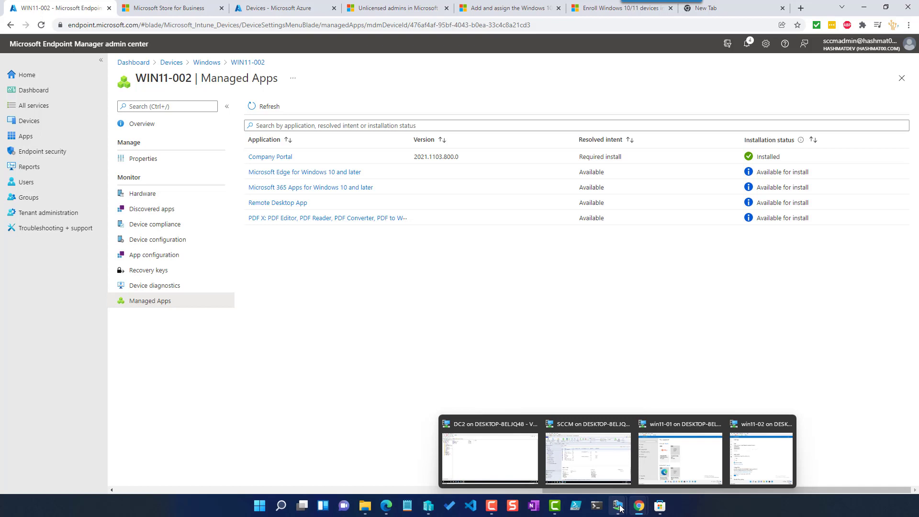
click(746, 457)
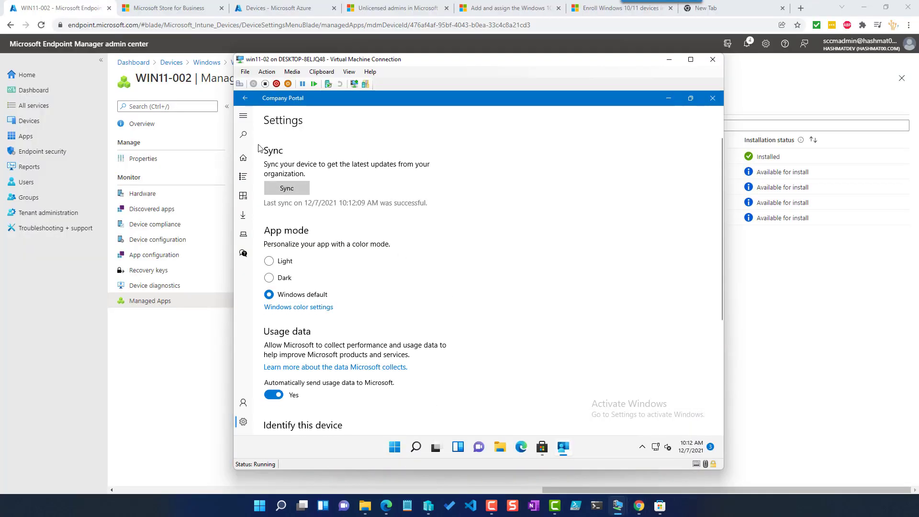
click(243, 157)
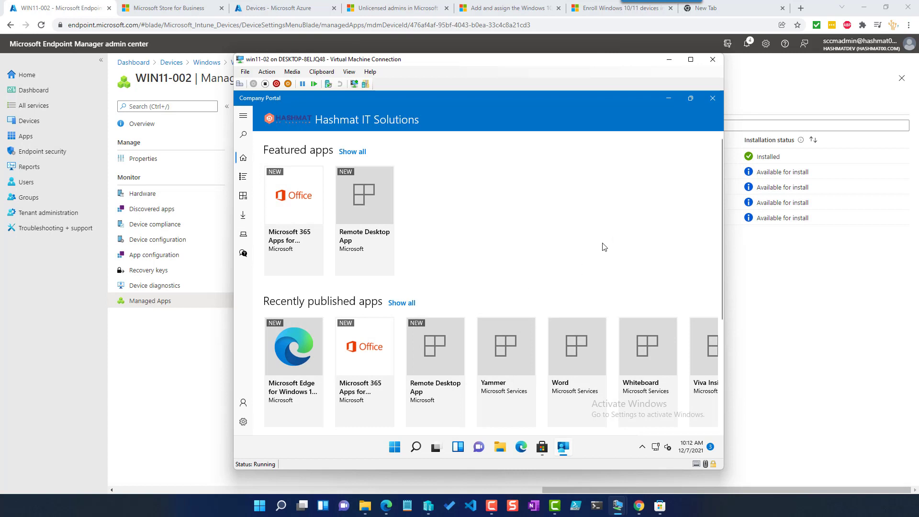
- Scroll the Company Portal home page and browse through the recently published apps
scroll(604, 247, down, 1)
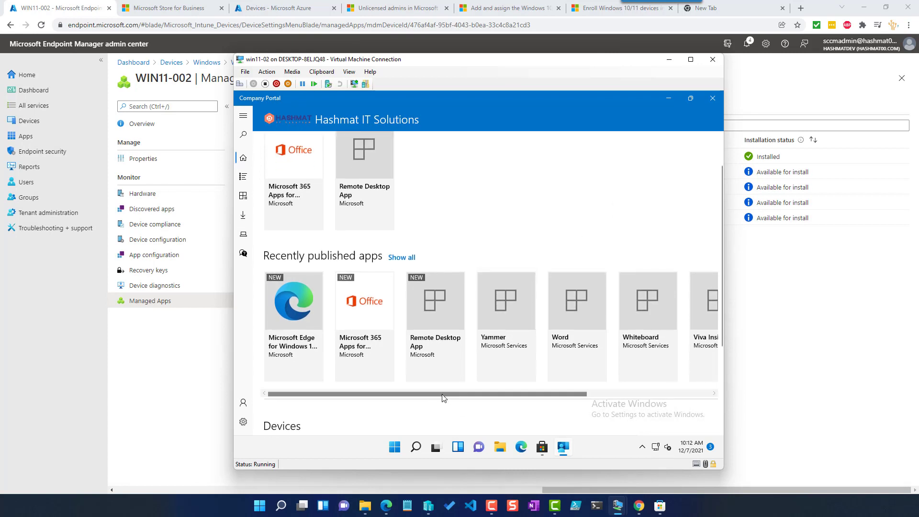
drag(455, 392, 787, 393)
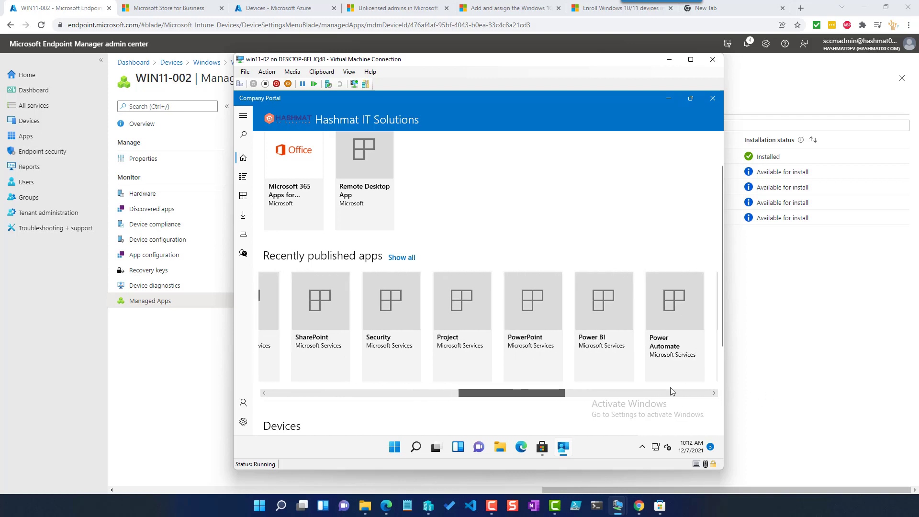
drag(537, 393, 735, 387)
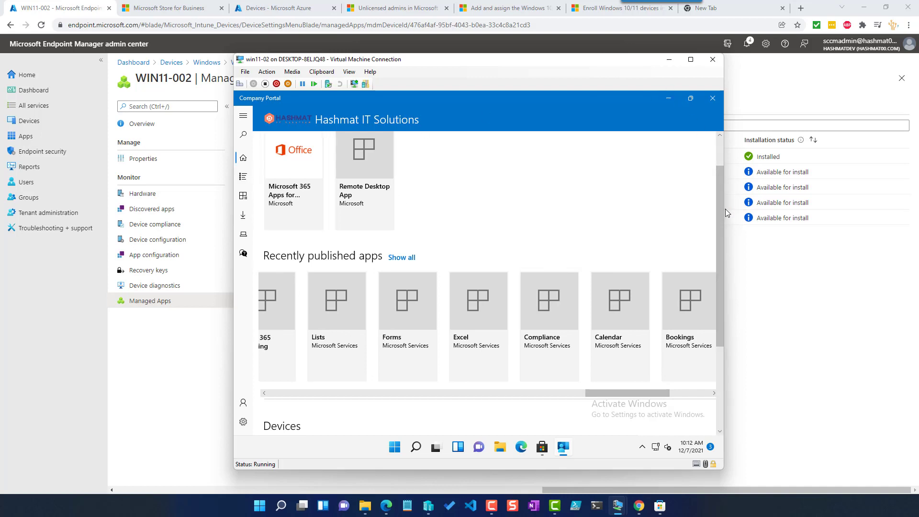
- Browse the Company Portal Apps list, App categories and Downloads & updates pages, then return home
click(243, 177)
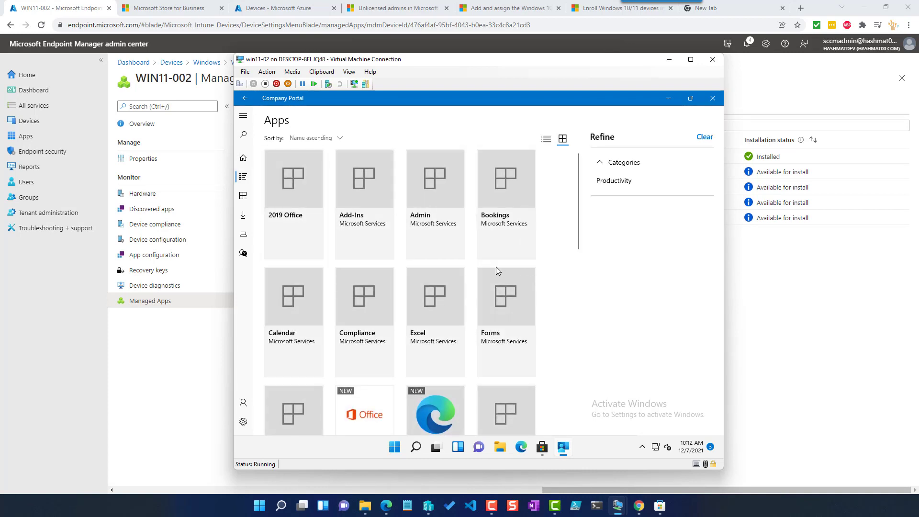
scroll(495, 266, down, 2)
scroll(497, 271, down, 10)
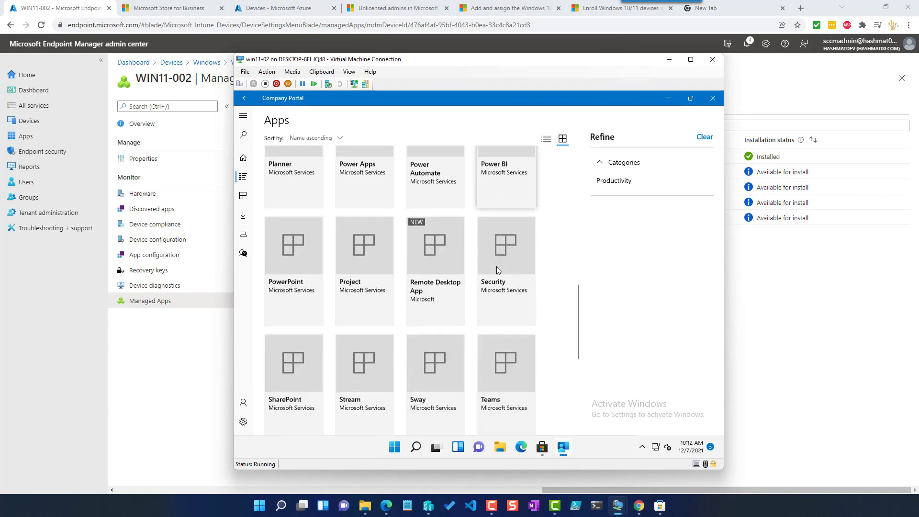
scroll(498, 271, down, 4)
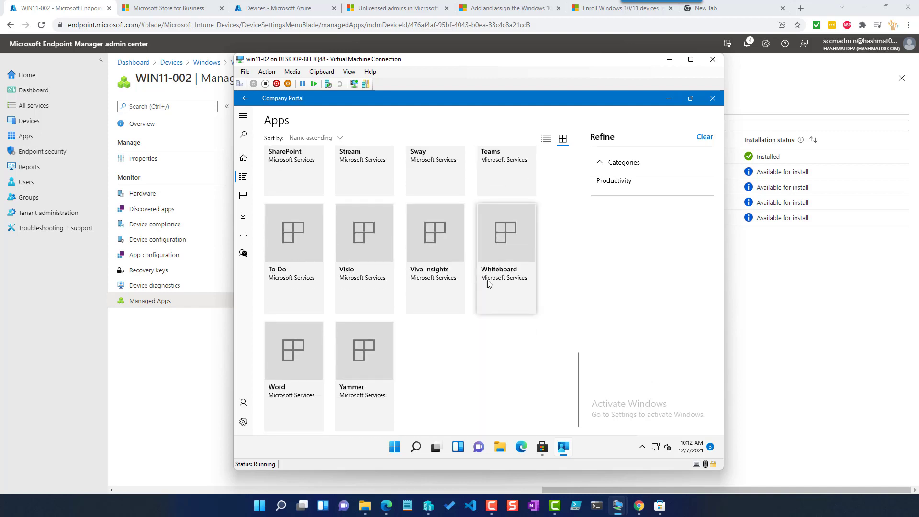
scroll(458, 319, up, 6)
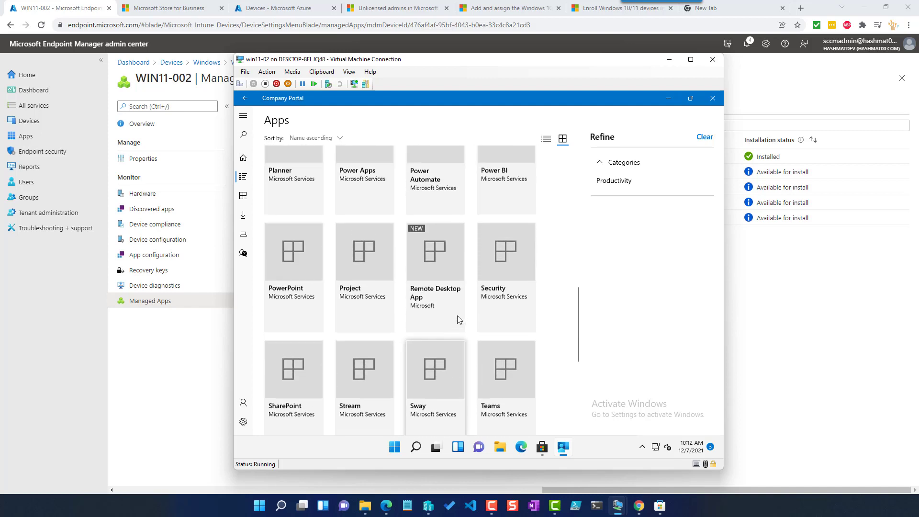
scroll(457, 318, up, 6)
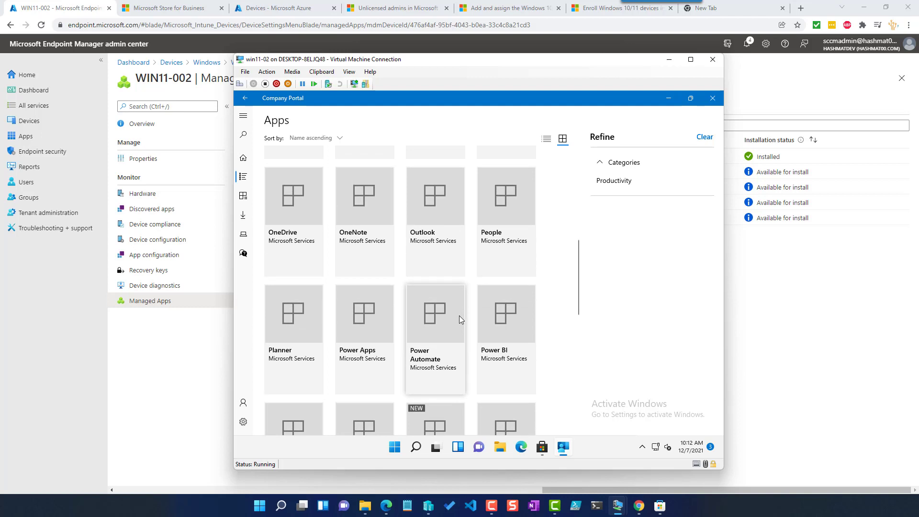
scroll(461, 317, up, 5)
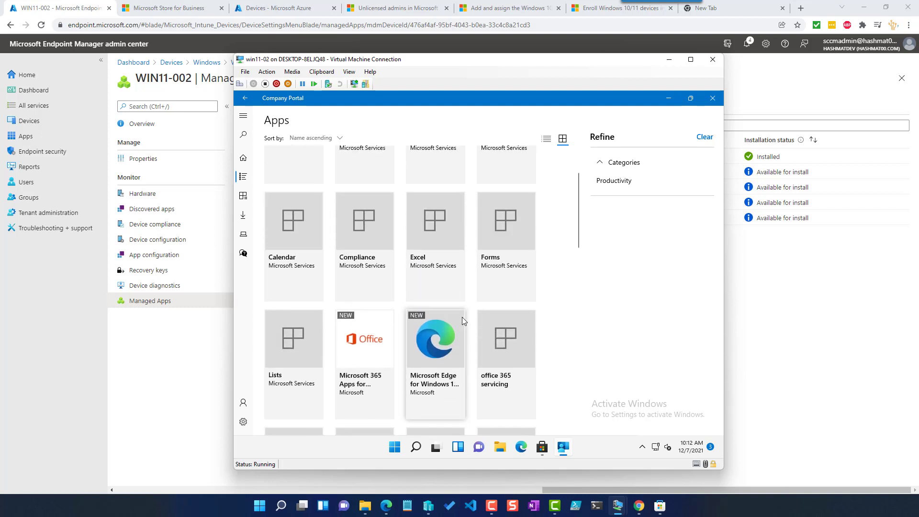
click(244, 197)
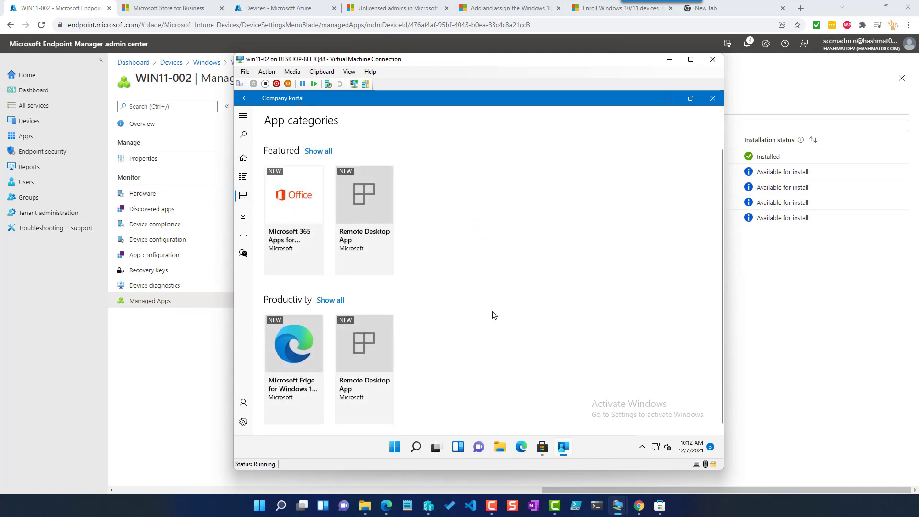
click(243, 215)
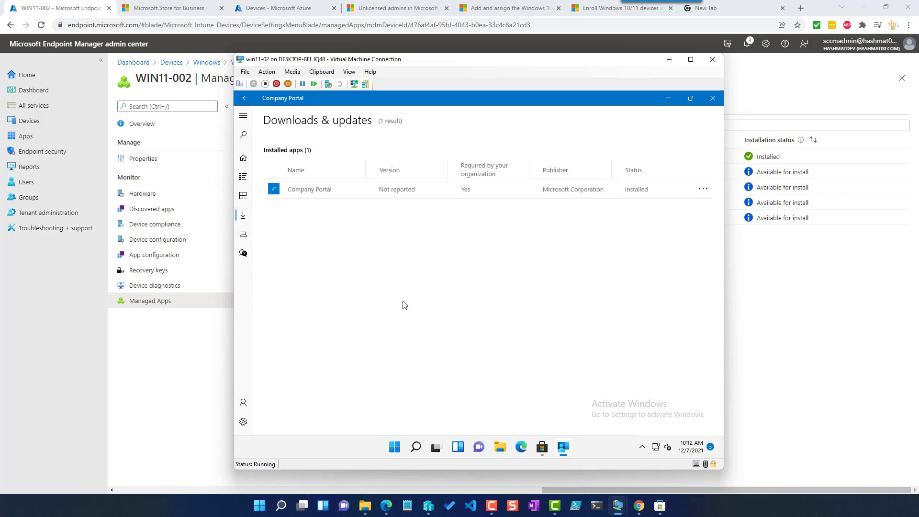
click(243, 157)
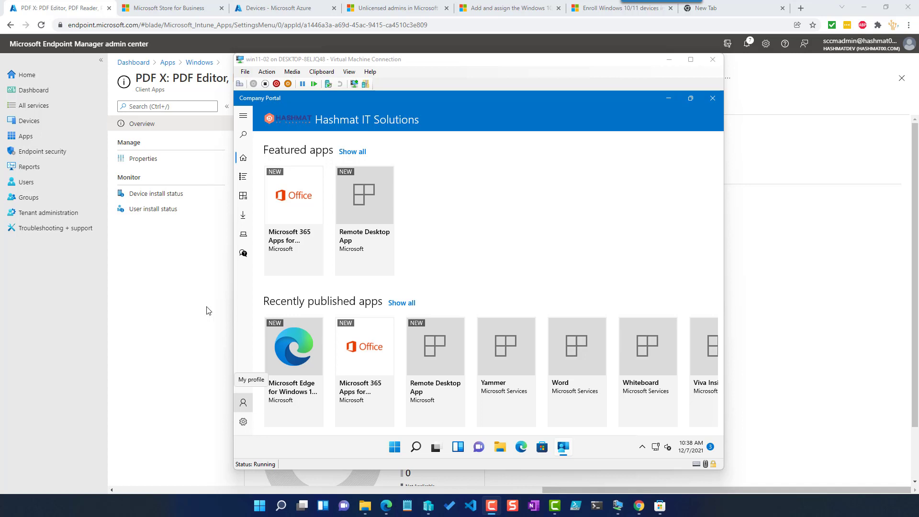
- Open the PDF X app's properties in the admin center and review them
click(131, 235)
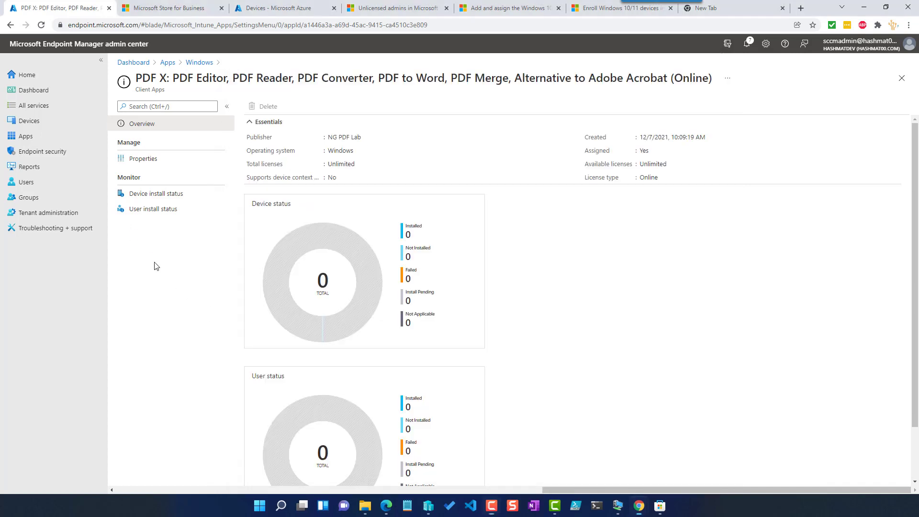
click(146, 158)
scroll(377, 264, down, 1)
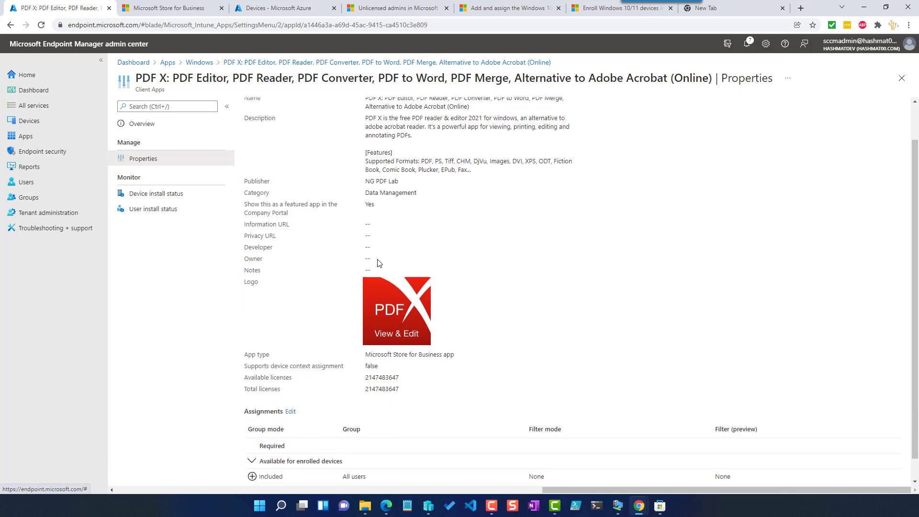
scroll(352, 208, up, 1)
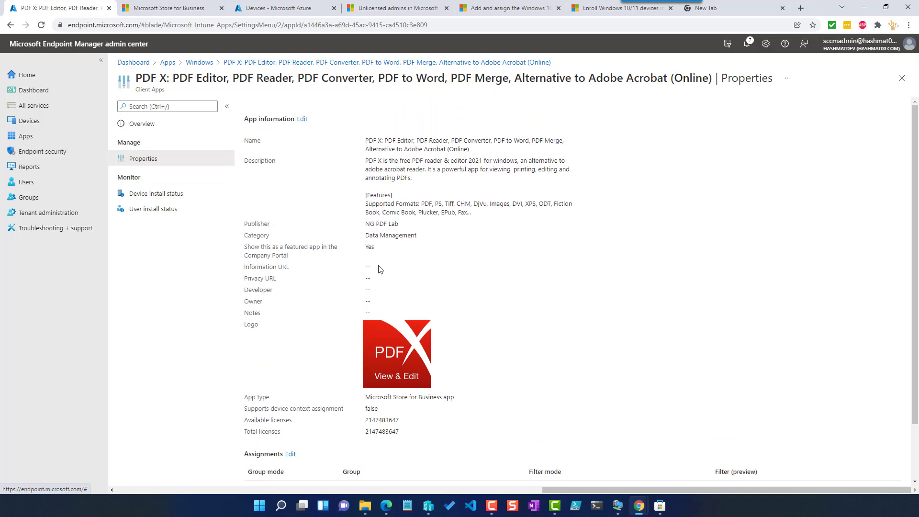
click(302, 119)
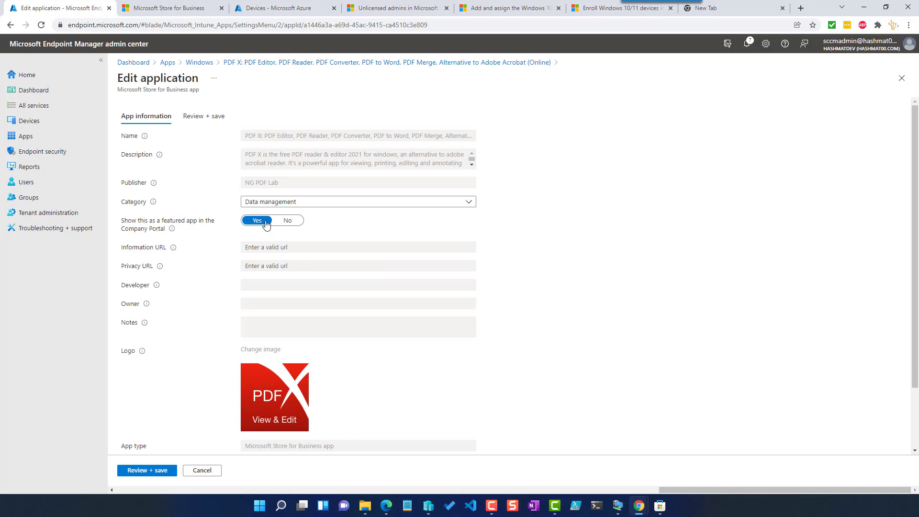
scroll(208, 428, down, 1)
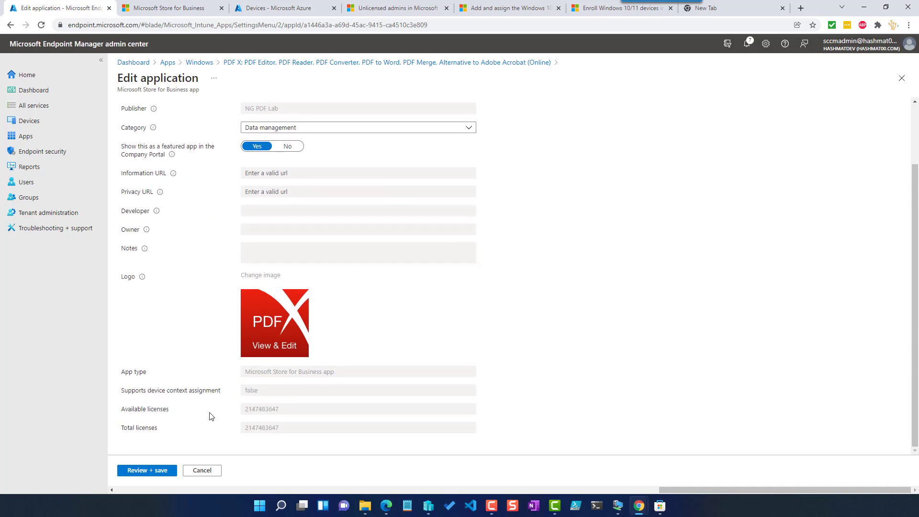
click(202, 470)
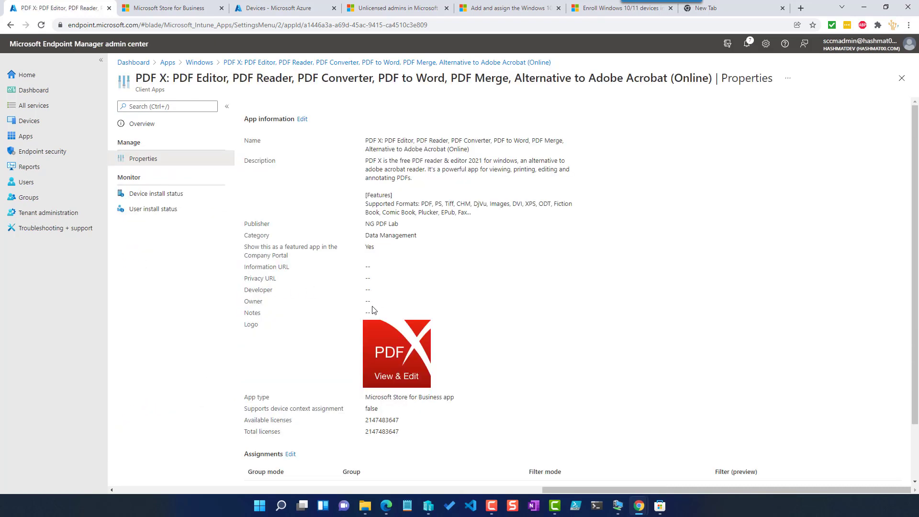
- Review the PDF X app's assignments in its properties
scroll(282, 435, down, 2)
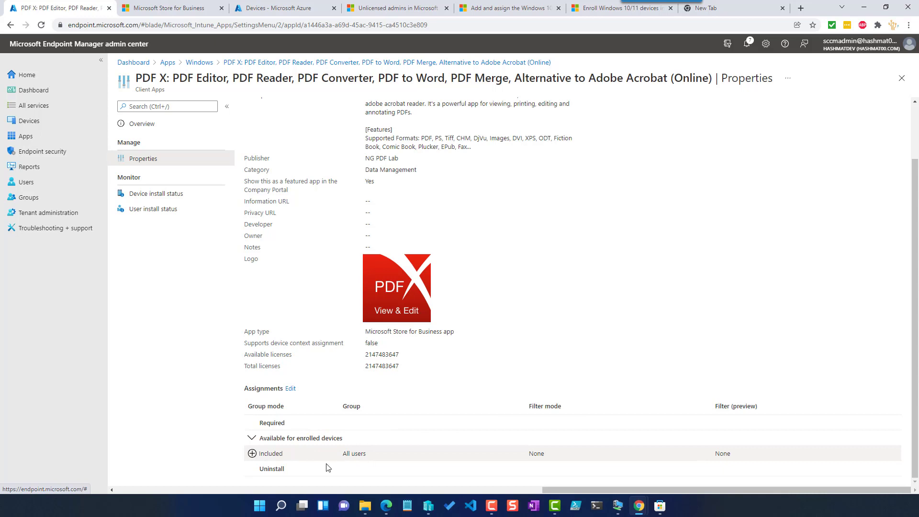
scroll(287, 263, up, 2)
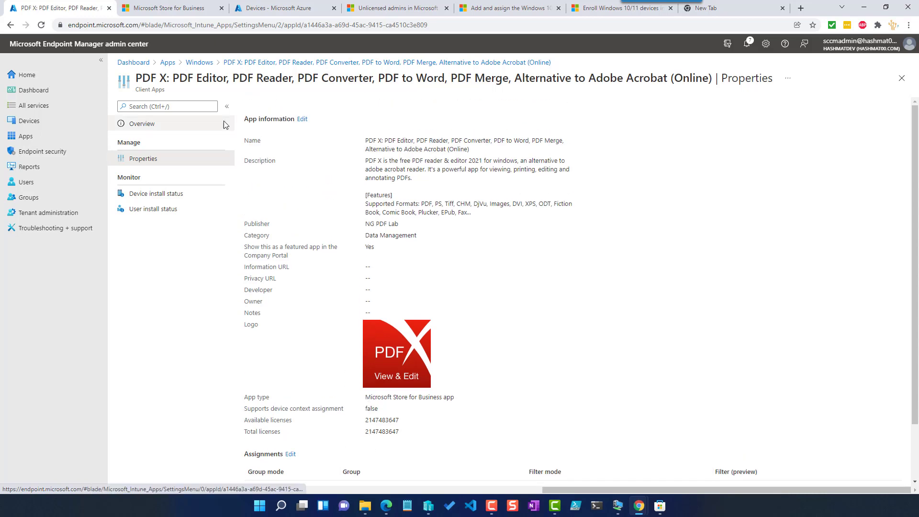
- In Microsoft Store for Business, make the PDF X app available to Everyone in the private store
click(166, 9)
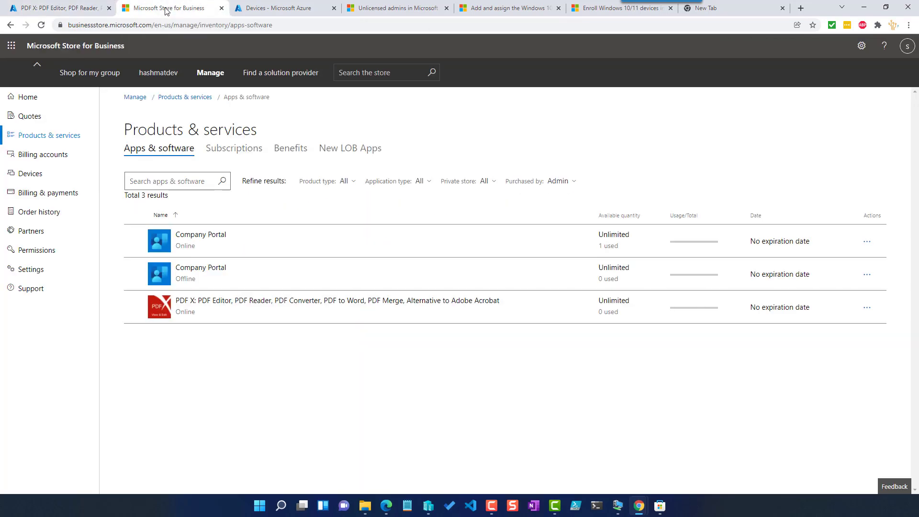
click(193, 302)
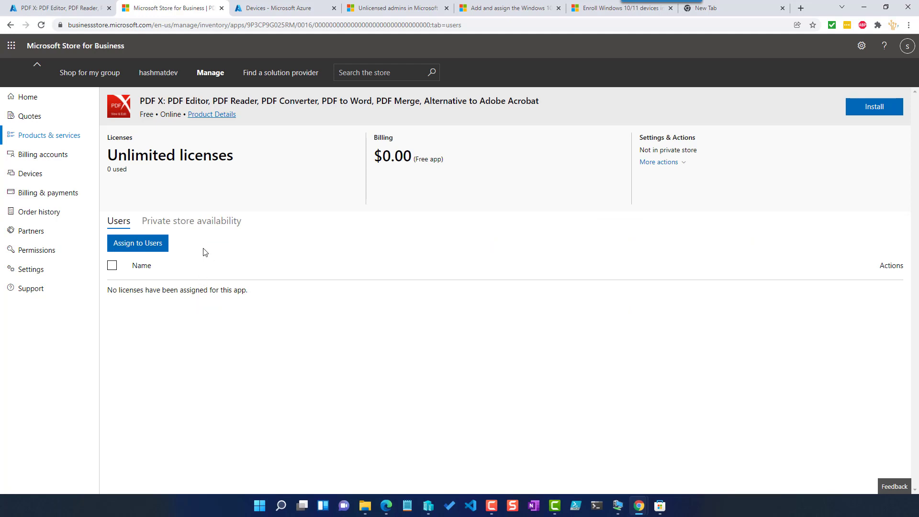
click(191, 222)
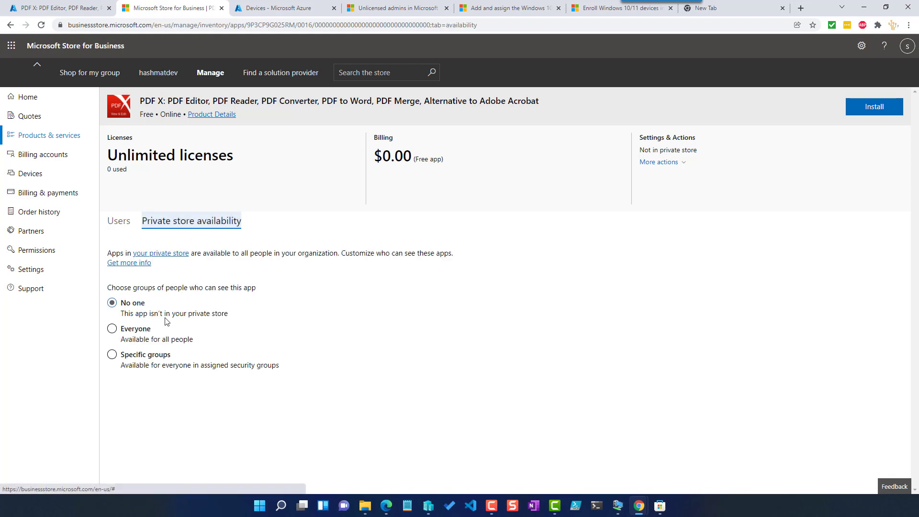
click(139, 333)
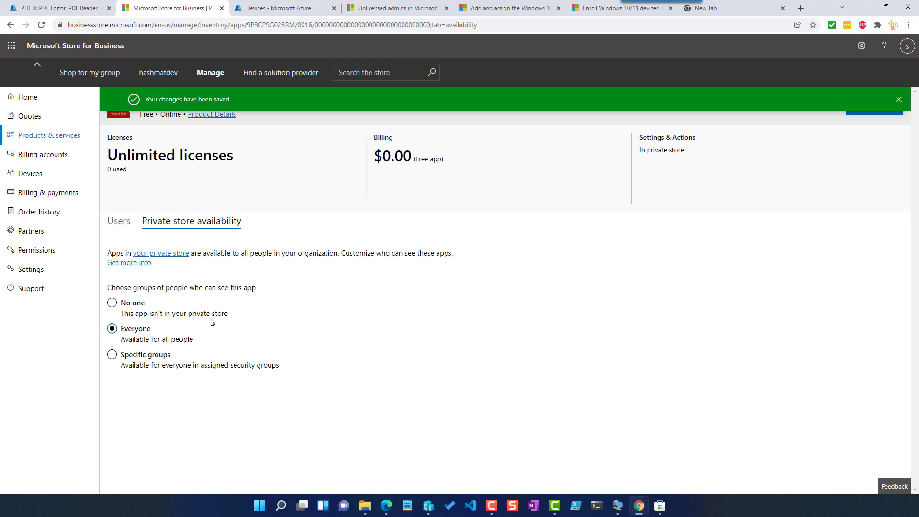
- Open the Company Portal entry in Products & services, check its private store availability, and return to the list
click(39, 138)
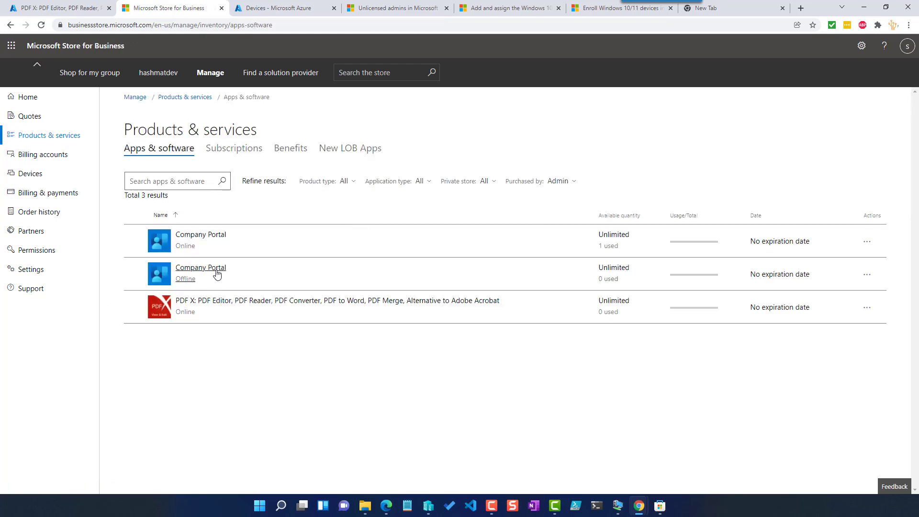
click(205, 239)
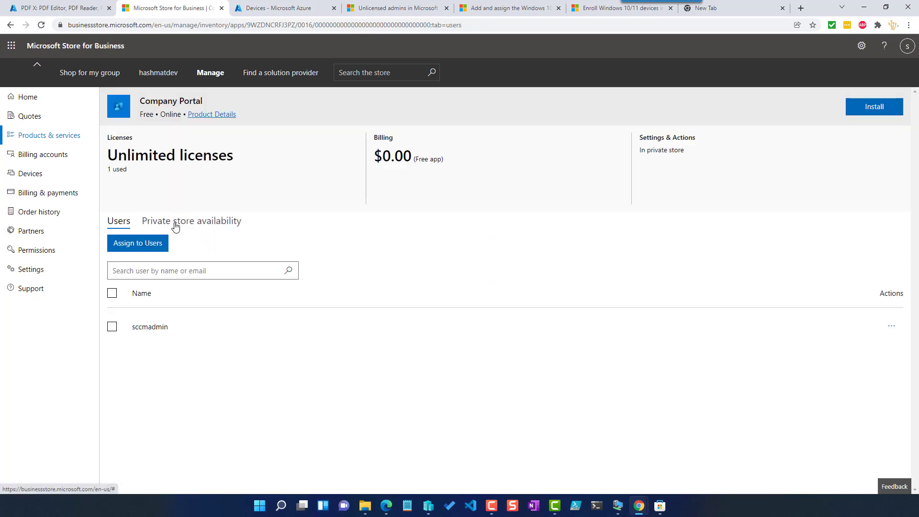
click(175, 227)
click(136, 223)
click(37, 136)
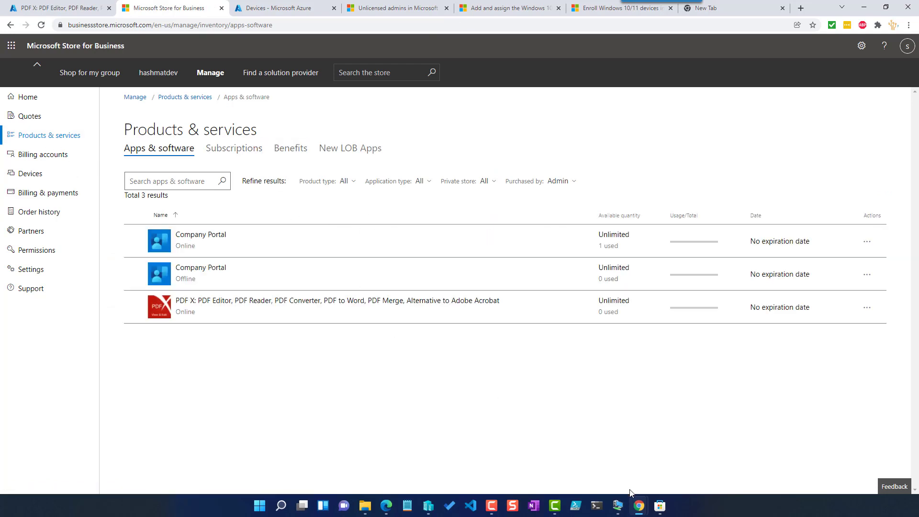
- Switch to the win11-02 virtual machine and sync the device from Company Portal settings
mouse_move(617, 506)
click(737, 466)
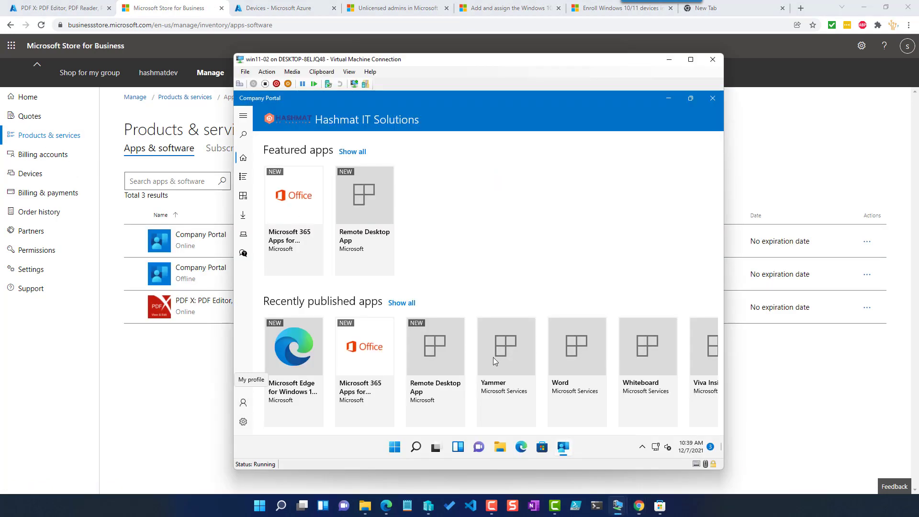
click(243, 421)
click(287, 189)
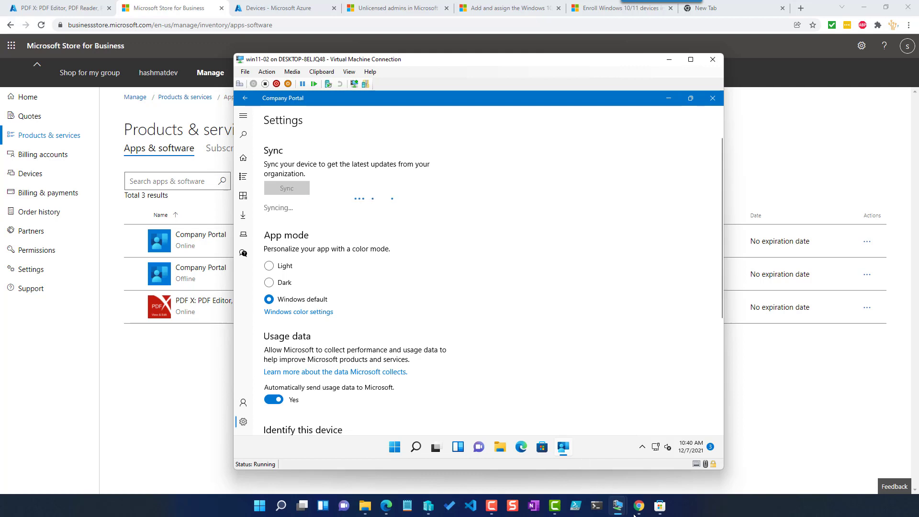
- Switch to the win11-01 virtual machine and sync the device from Company Portal settings
mouse_move(617, 505)
click(662, 474)
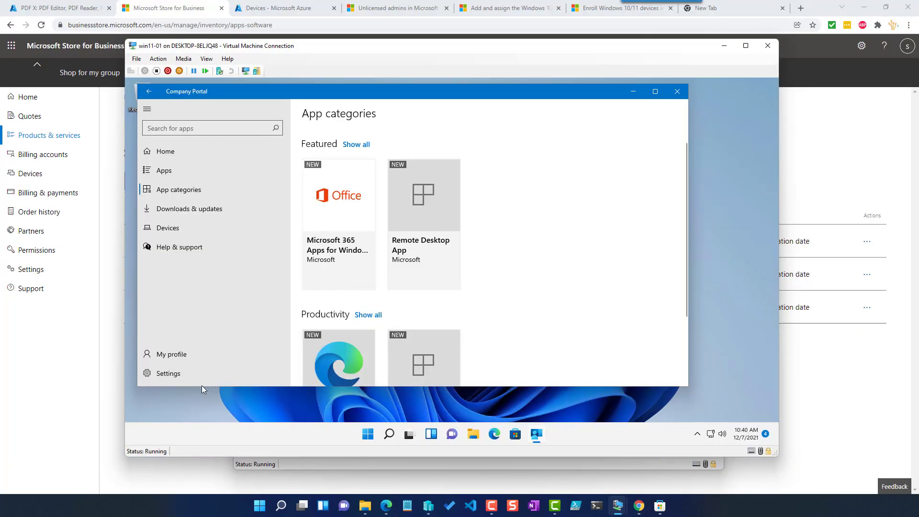
click(188, 373)
click(324, 183)
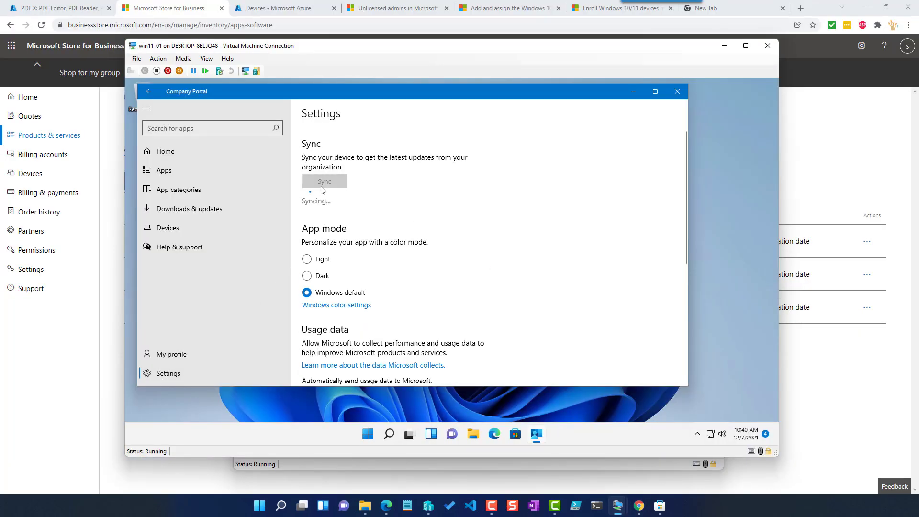
- Switch back to the win11-02 virtual machine and browse the Company Portal home page
mouse_move(618, 505)
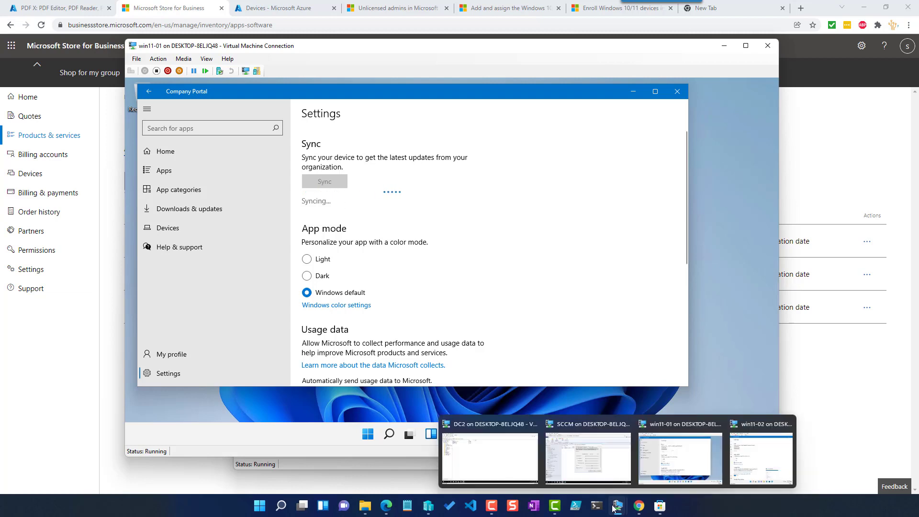
click(721, 464)
click(245, 160)
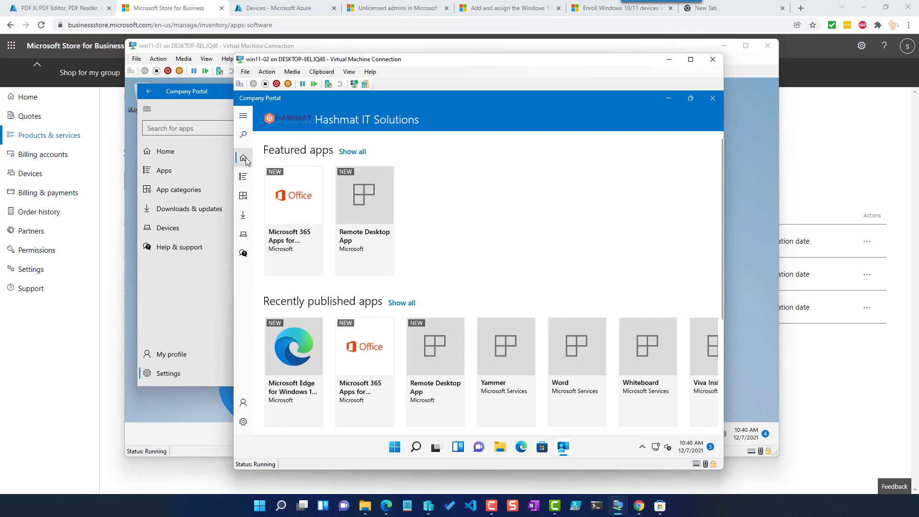
scroll(361, 410, right, 3)
scroll(360, 410, left, 3)
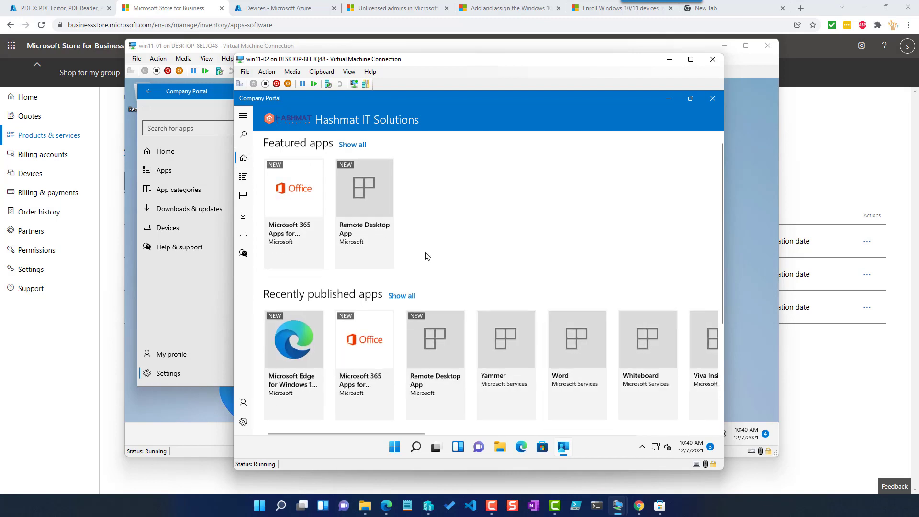
scroll(426, 254, down, 3)
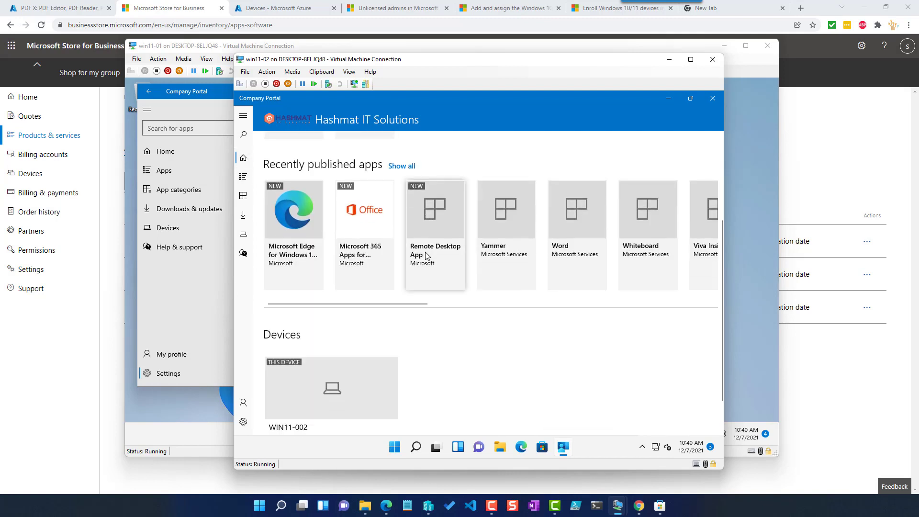
- Sync the MININT-CU1LLLS device from the Intune Windows devices list
click(243, 421)
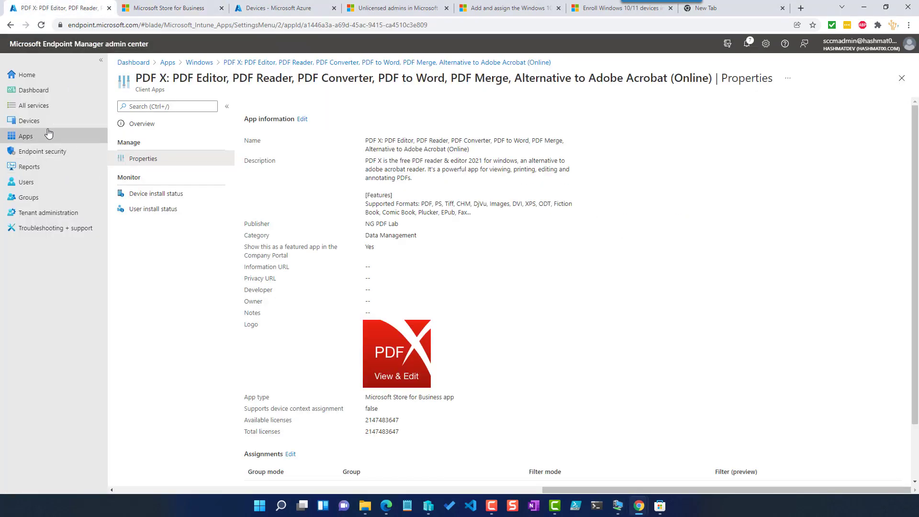
click(41, 121)
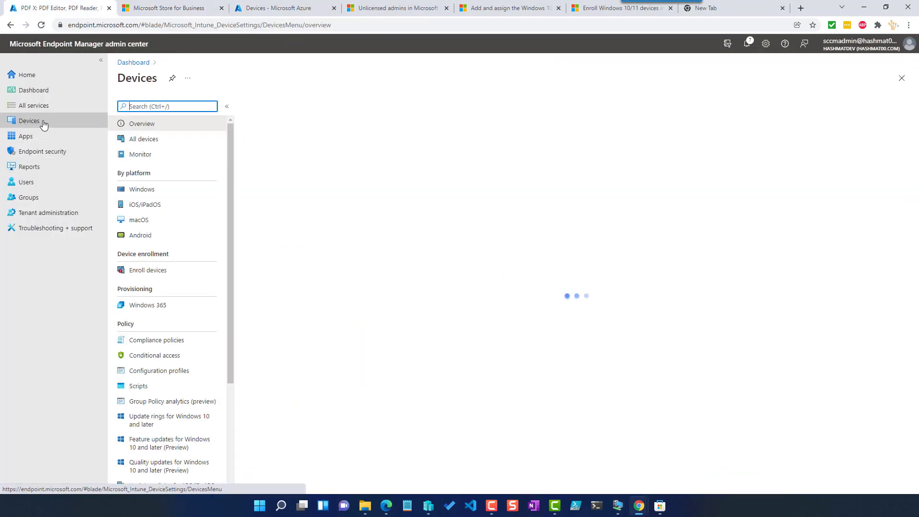
click(146, 191)
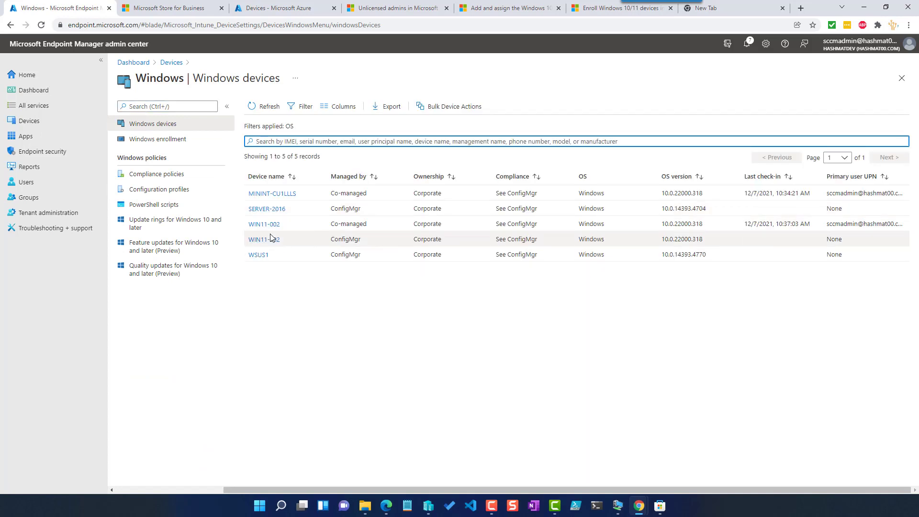
click(273, 195)
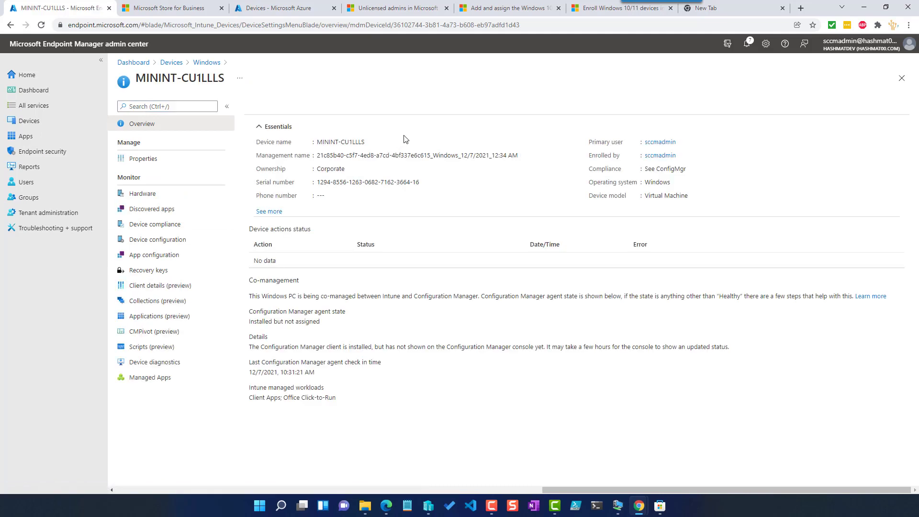
click(420, 107)
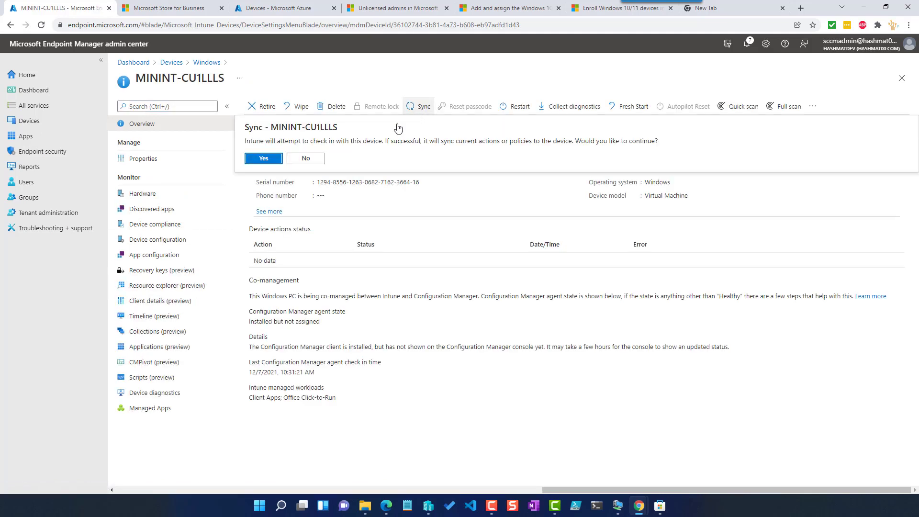
click(265, 154)
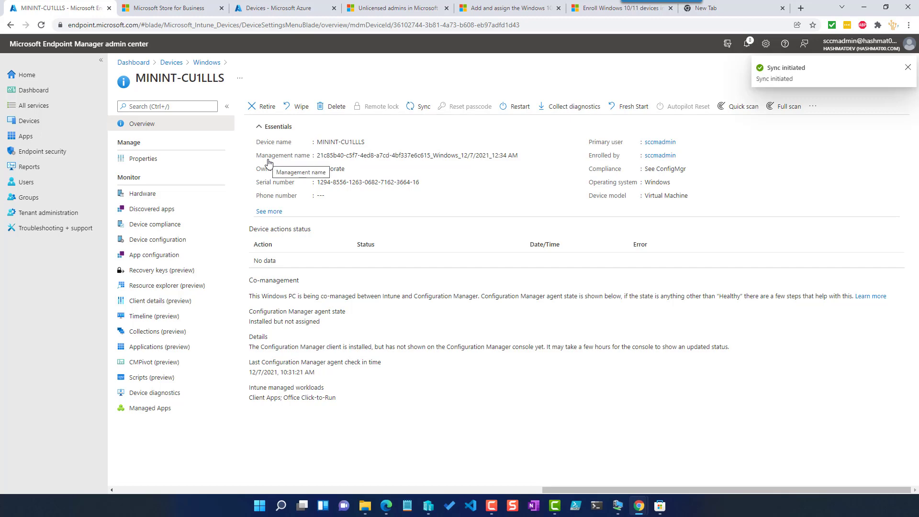
- Sync the WIN11-002 device from Intune and open its Managed Apps list
click(207, 62)
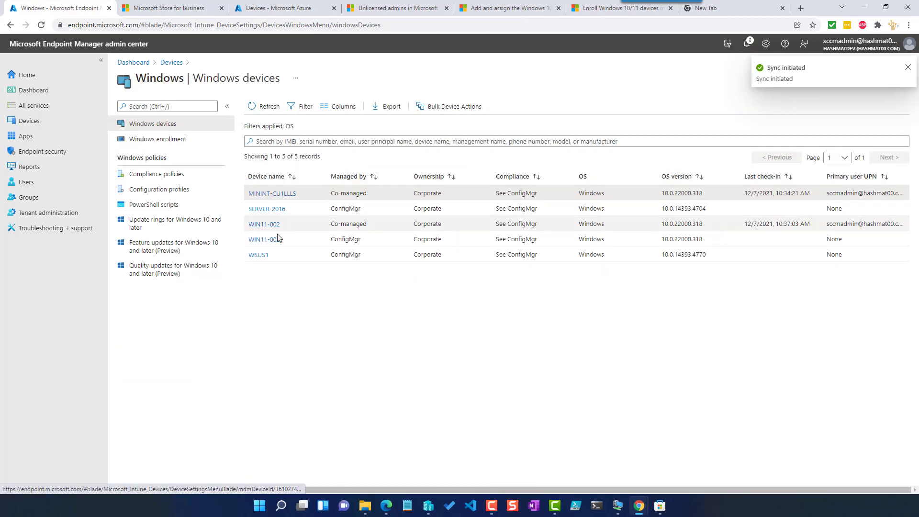
click(265, 225)
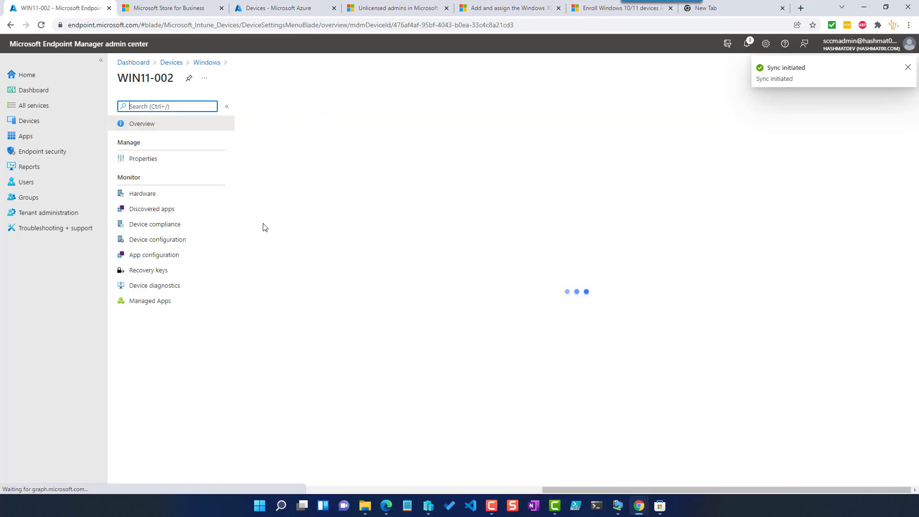
click(421, 108)
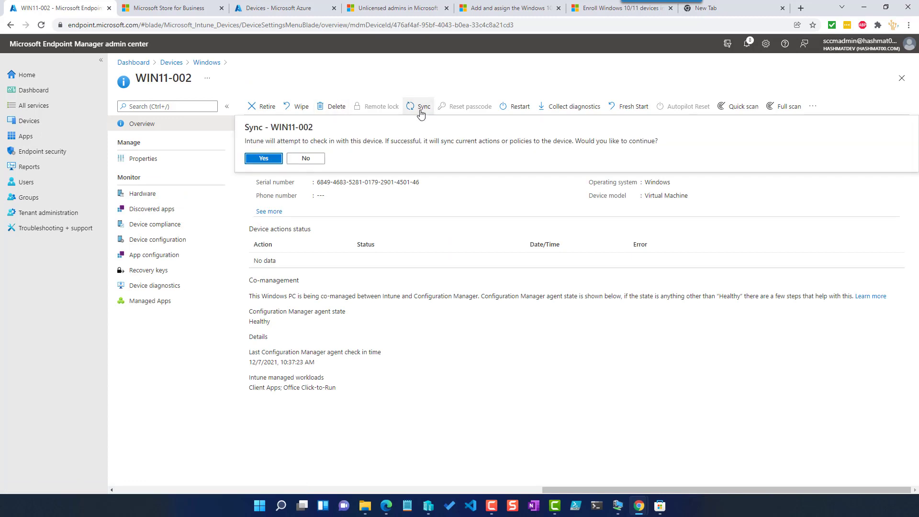
click(264, 163)
click(162, 301)
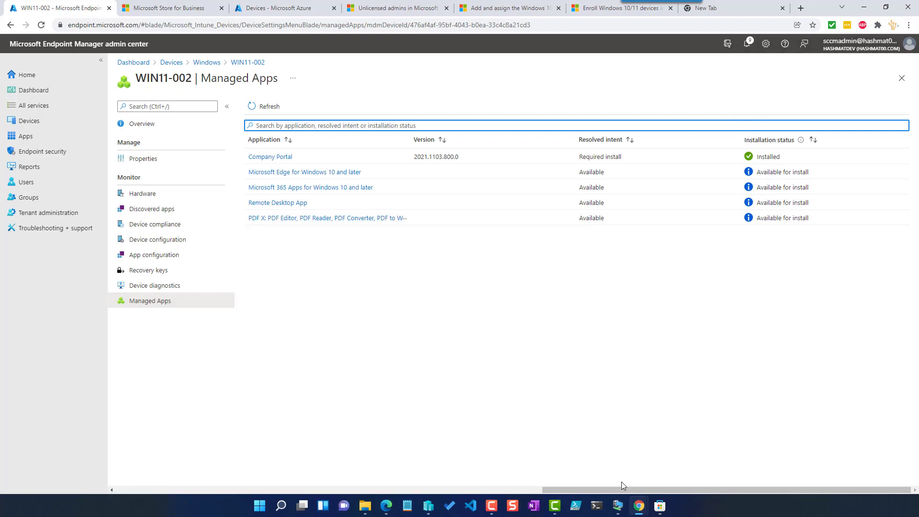
- Switch to the win11-02 virtual machine and browse the Company Portal home page and Apps list
mouse_move(622, 506)
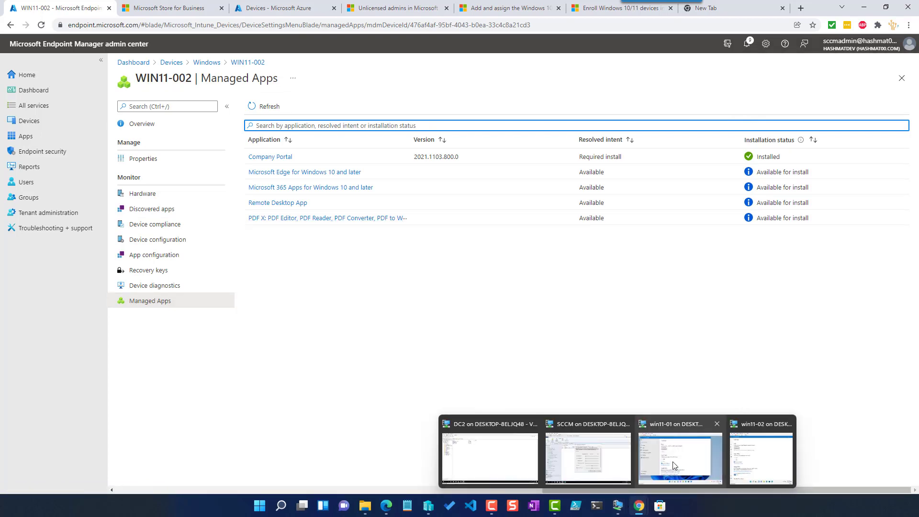
click(761, 457)
click(244, 157)
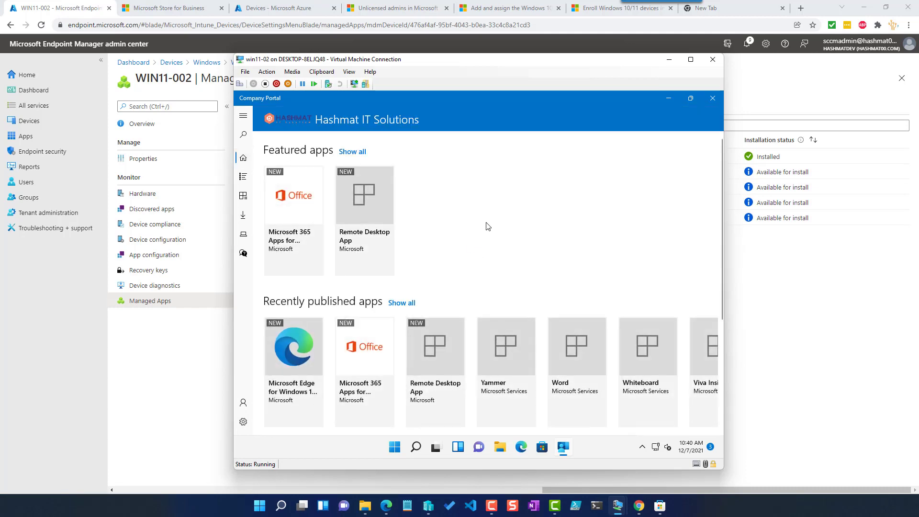
scroll(487, 227, down, 2)
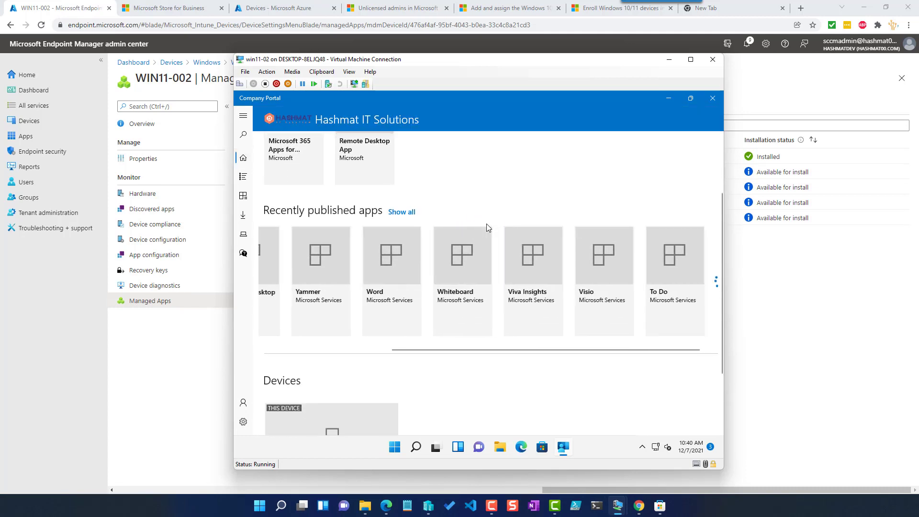
click(243, 177)
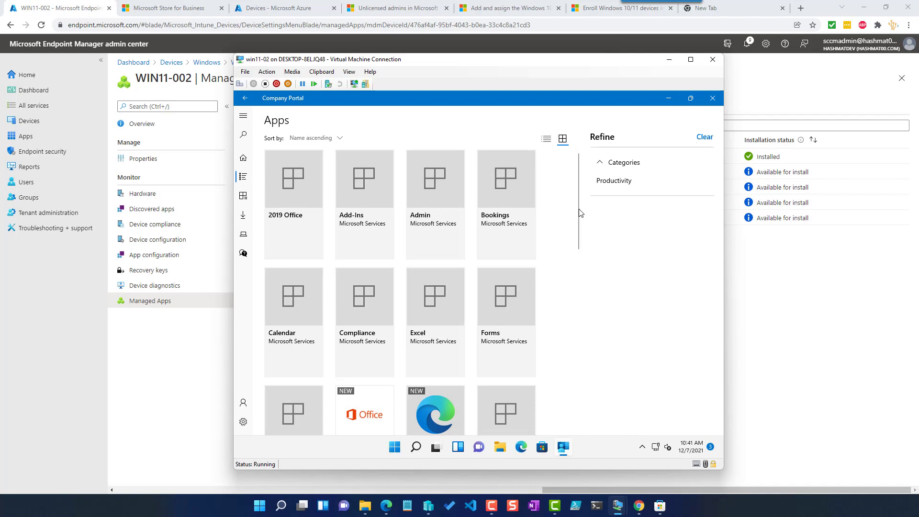
drag(576, 205, 562, 184)
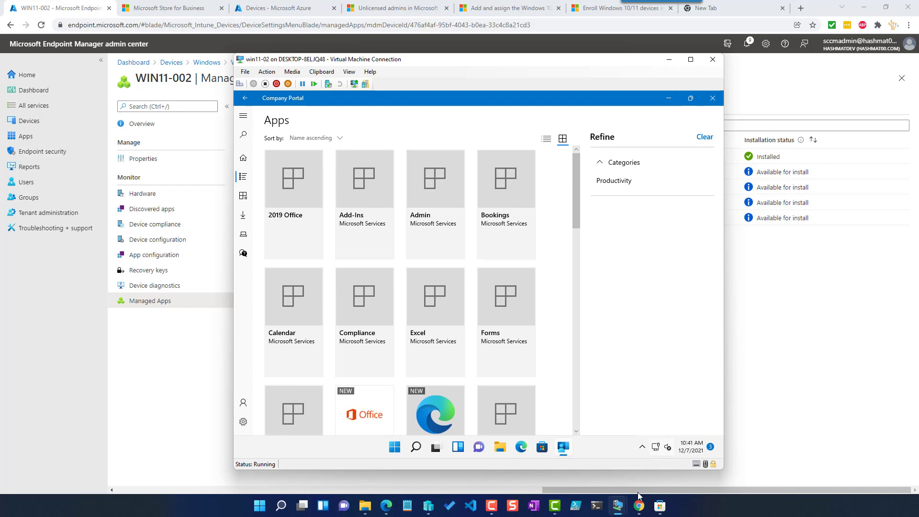
- Switch to the win11-01 virtual machine and sync the device from Company Portal settings
mouse_move(617, 505)
click(588, 455)
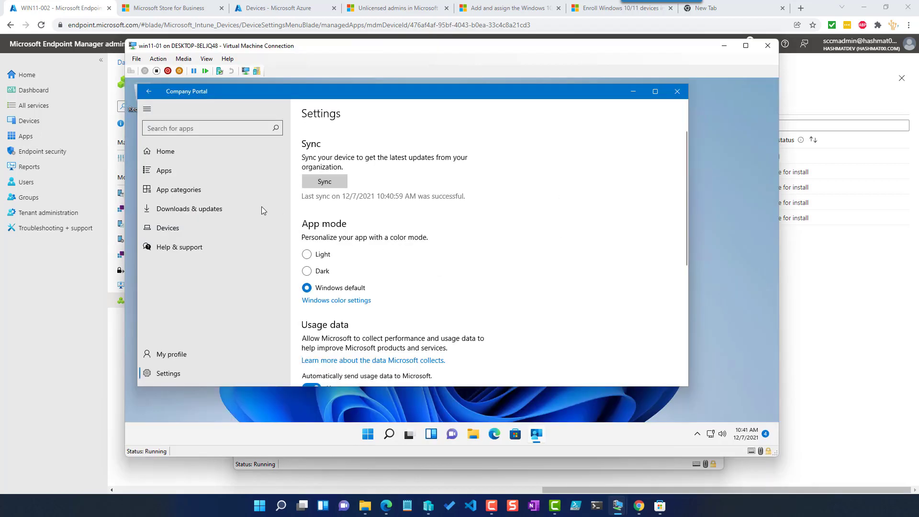
click(334, 180)
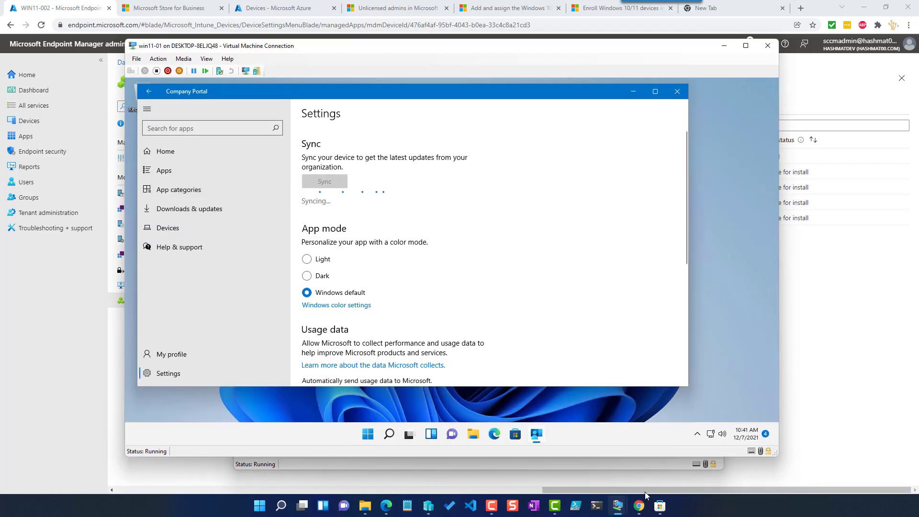
- Switch to the win11-02 virtual machine and open Company Portal settings
mouse_move(617, 505)
click(721, 454)
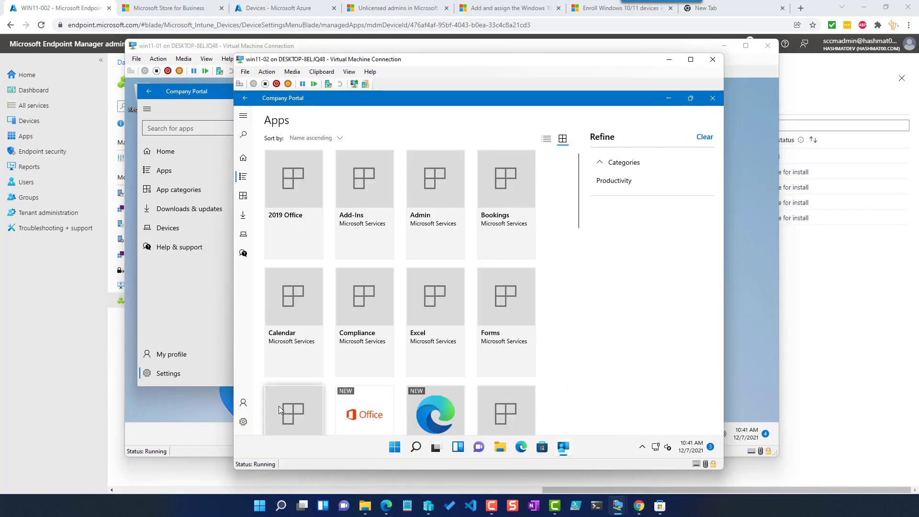
click(243, 422)
- Open the PDF X app in Store for Business and review its private store availability and user assignments
click(296, 192)
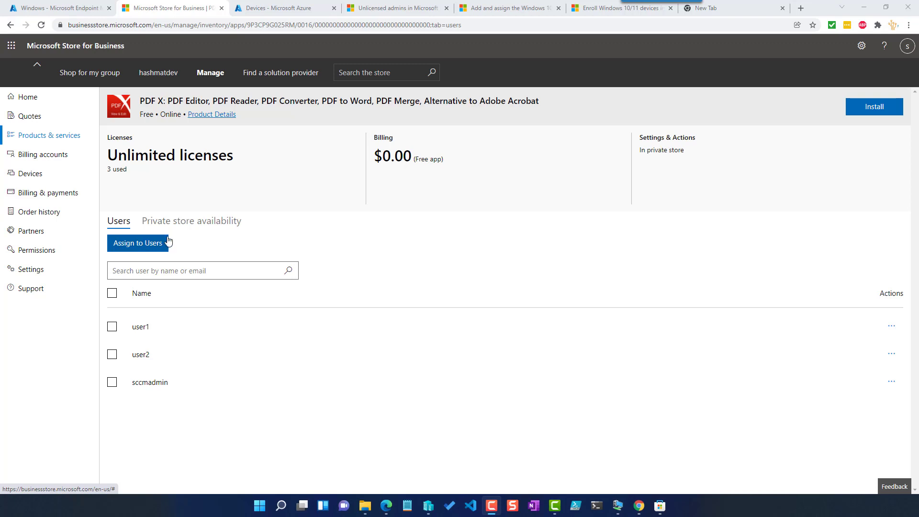
click(184, 225)
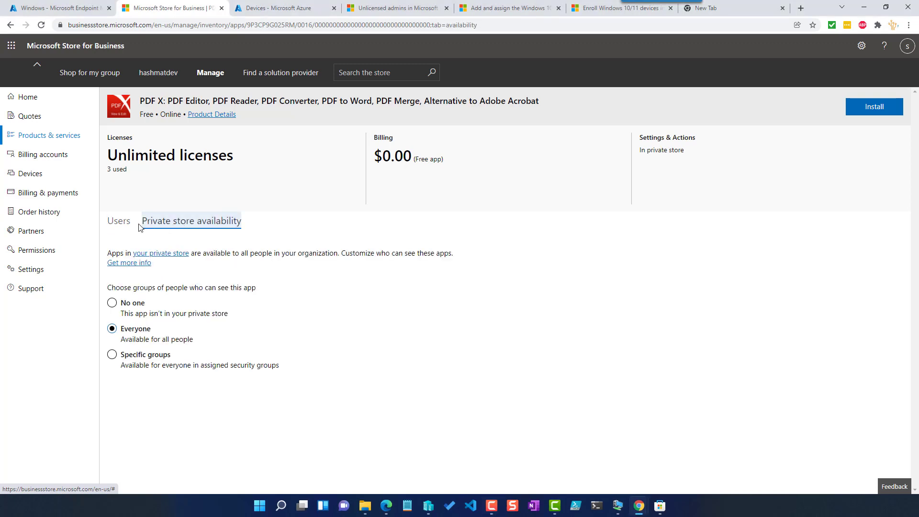
click(119, 222)
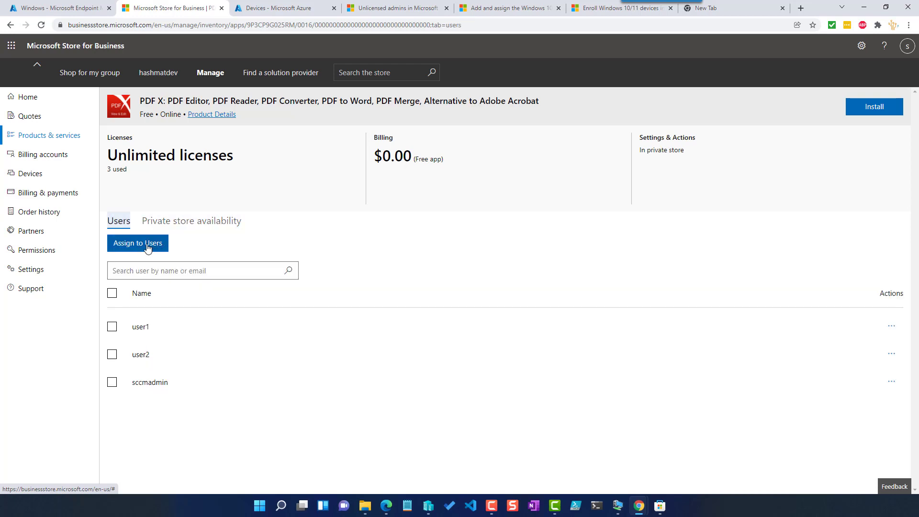
click(148, 245)
click(533, 313)
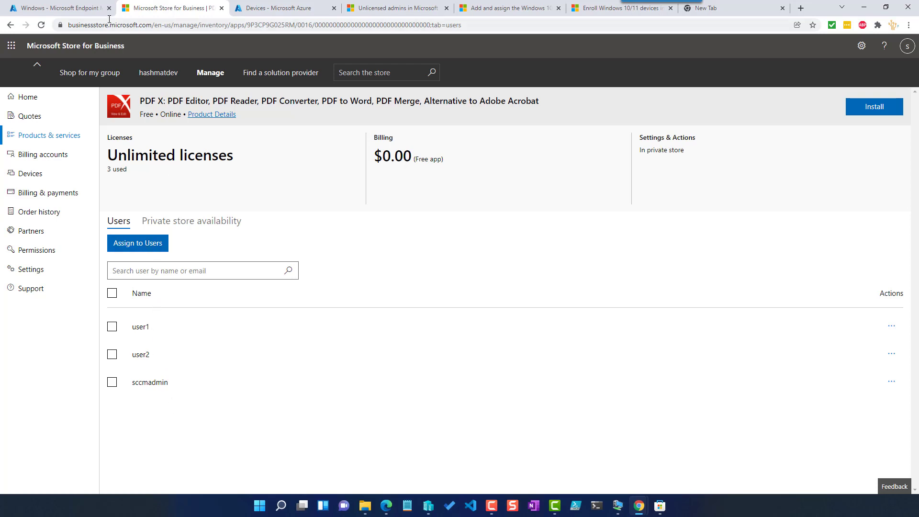
- Sync purchased apps through the Microsoft Store for Business connector in Intune tenant administration
click(72, 6)
click(69, 216)
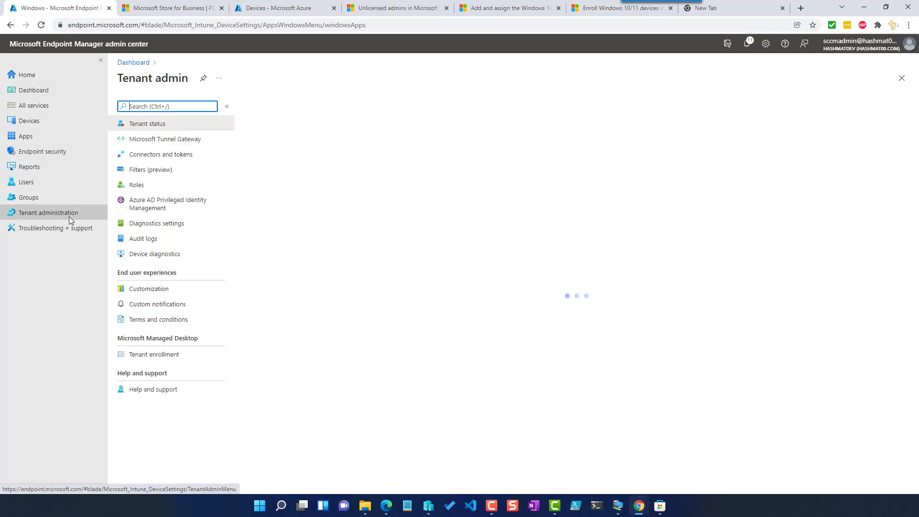
click(175, 156)
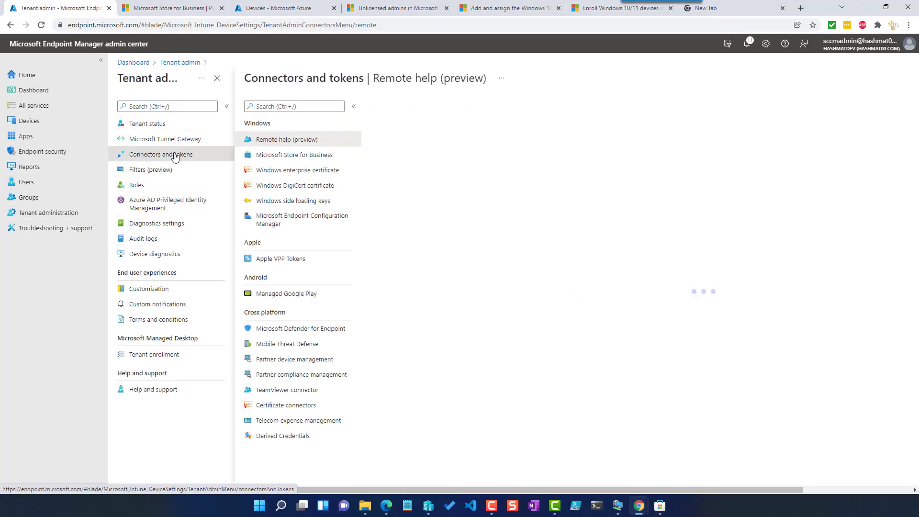
click(187, 154)
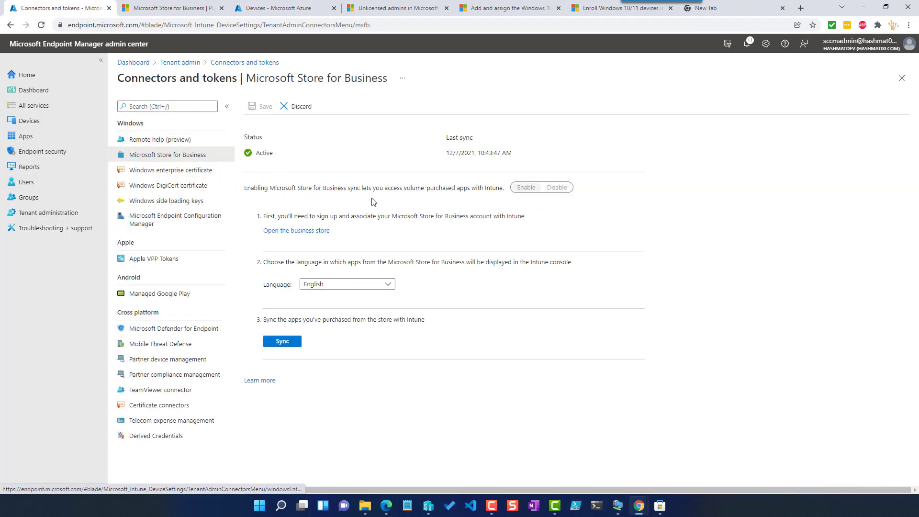
click(294, 341)
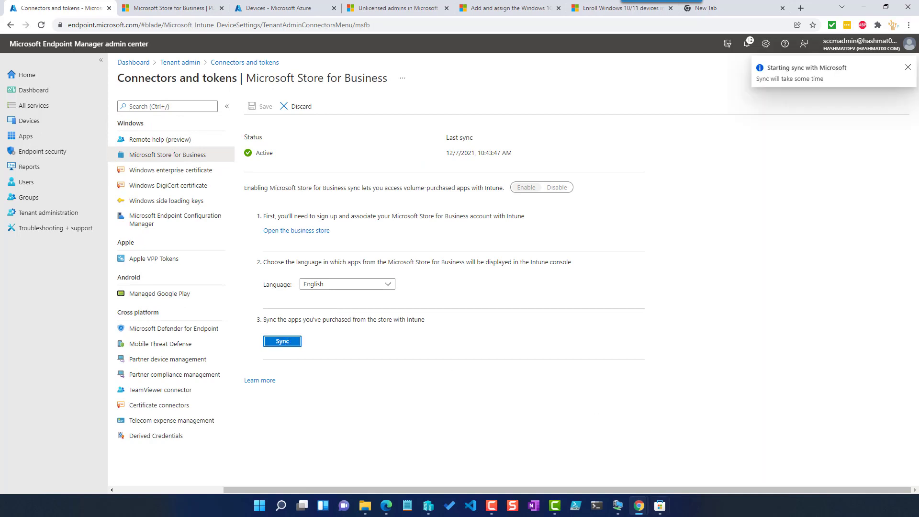
- Switch to the win11-02 virtual machine and install PDF X from Company Portal's featured apps
click(680, 452)
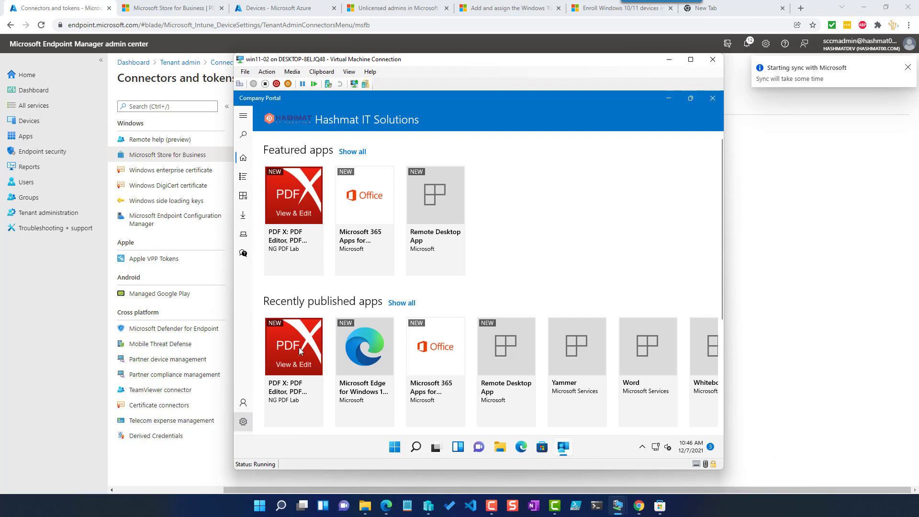
click(297, 211)
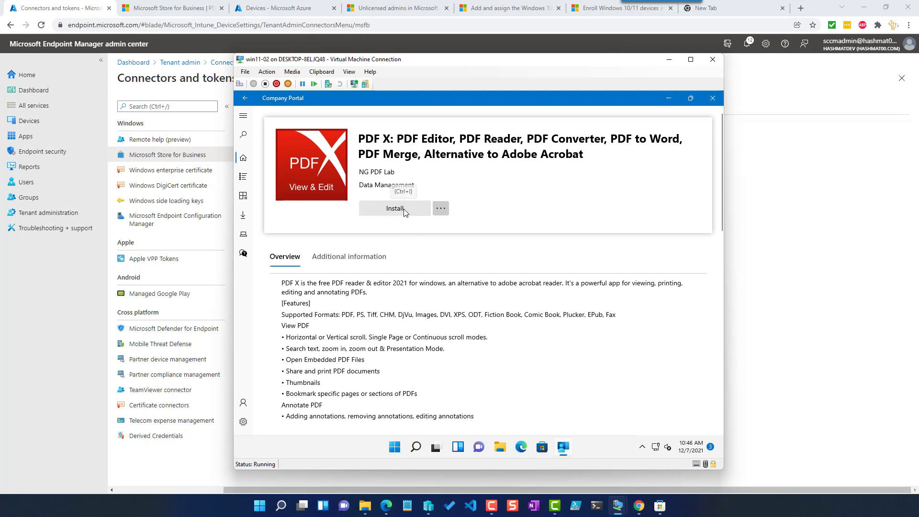
click(408, 211)
- Switch to the win11-01 virtual machine and browse the Company Portal home page and Apps list
mouse_move(622, 511)
click(675, 478)
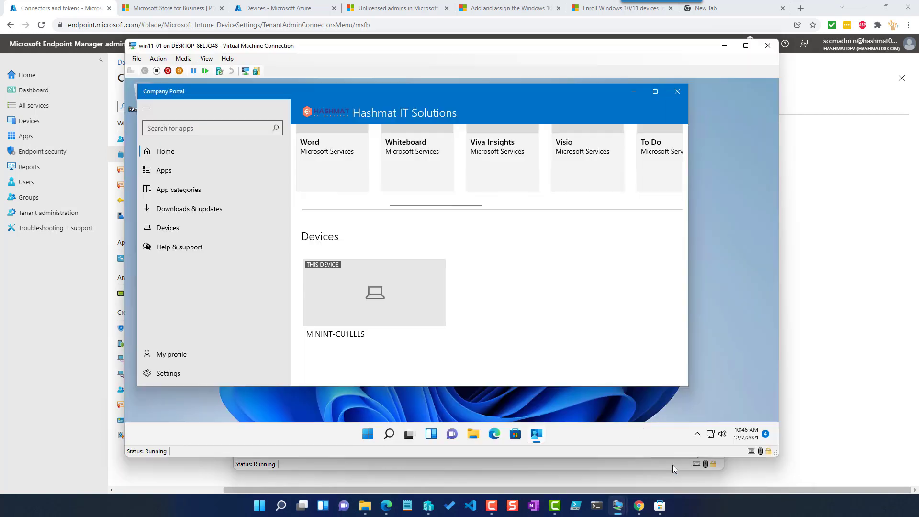
scroll(480, 322, up, 3)
scroll(488, 316, up, 5)
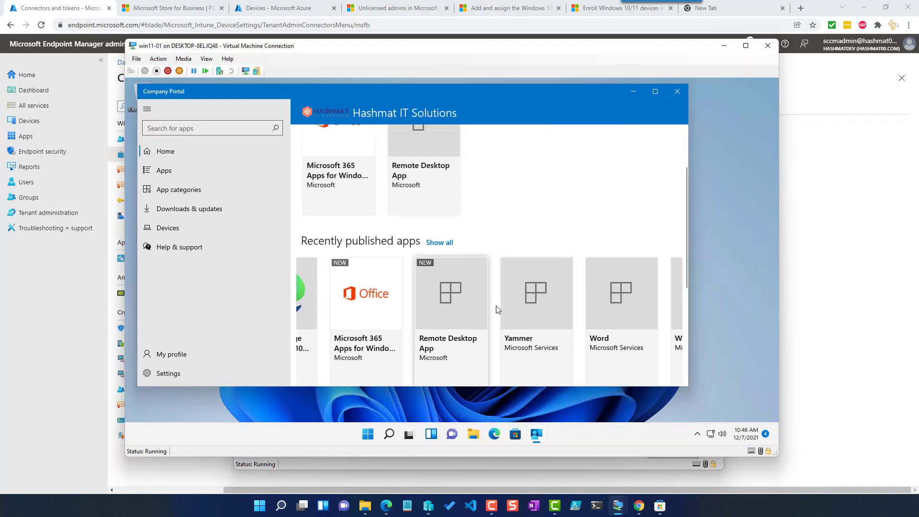
click(175, 172)
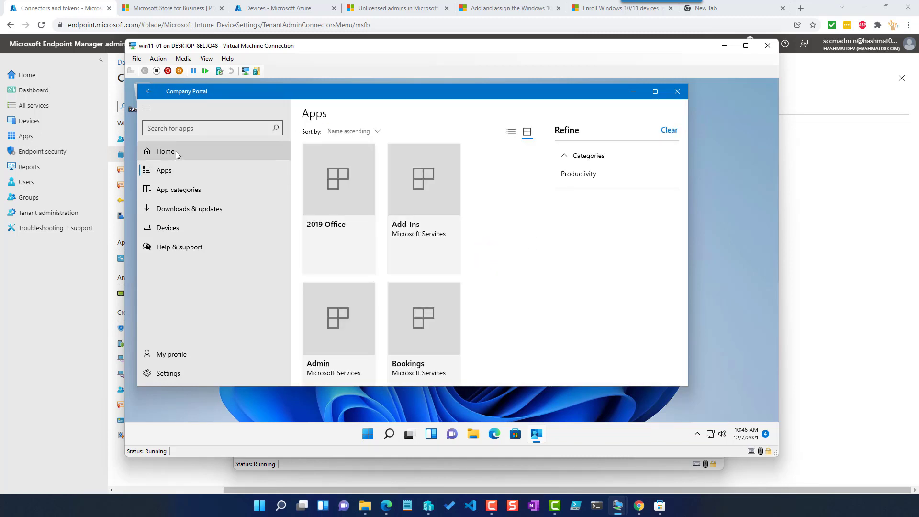
click(176, 152)
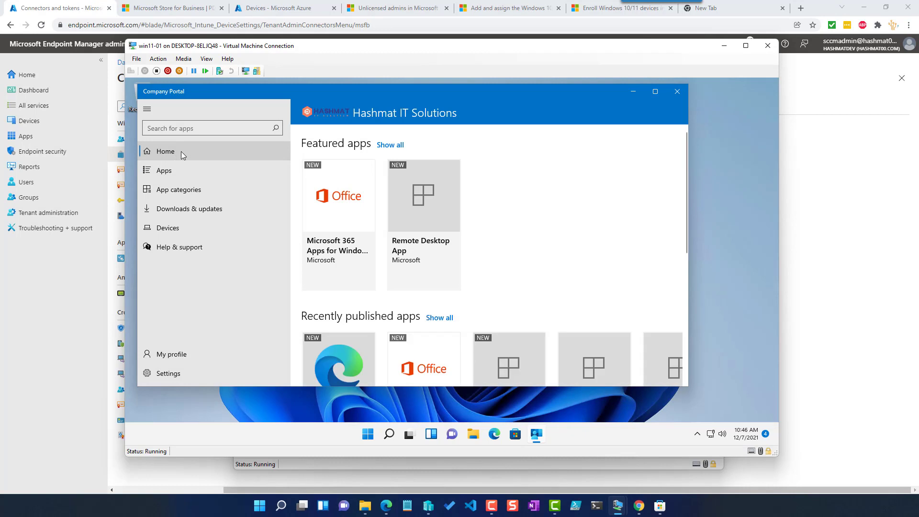
- Sync the win11-01 device from Company Portal settings and return to the home page
click(187, 369)
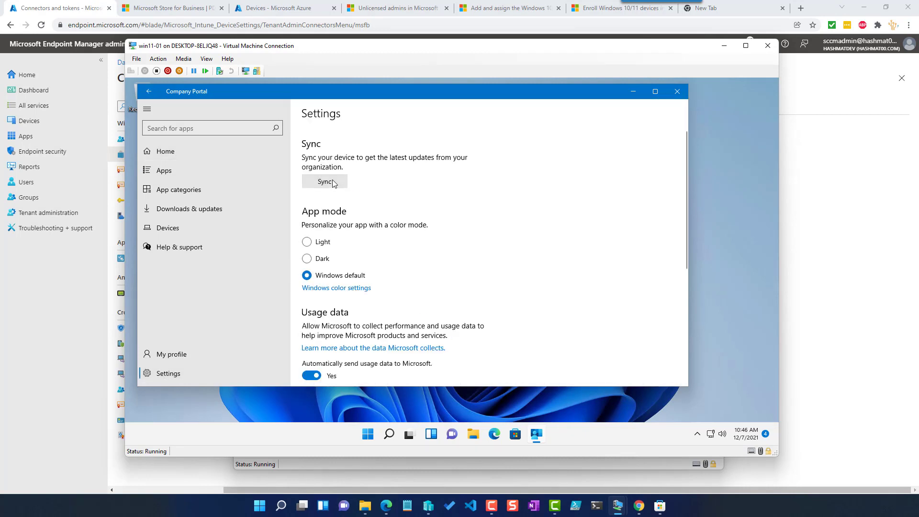
click(326, 182)
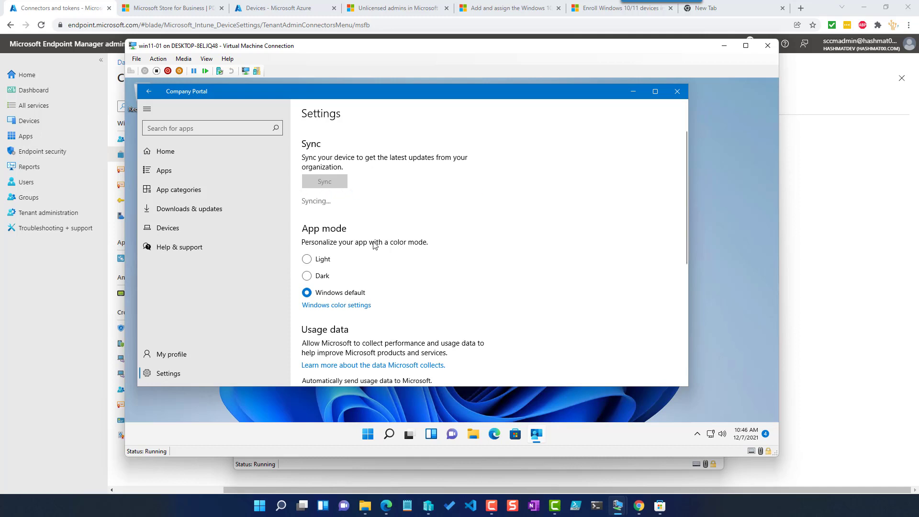
click(196, 152)
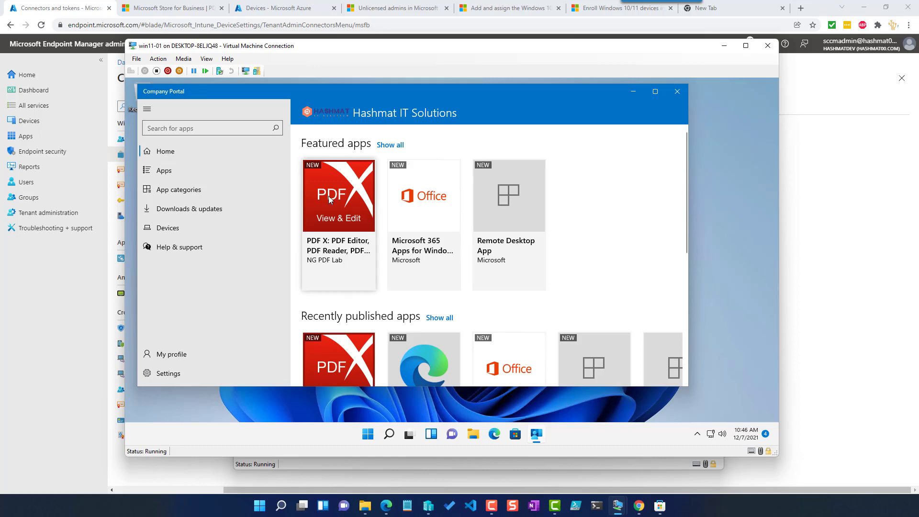
- Review the PDF X app's assigned users and private store availability in Microsoft Store for Business
scroll(356, 202, down, 4)
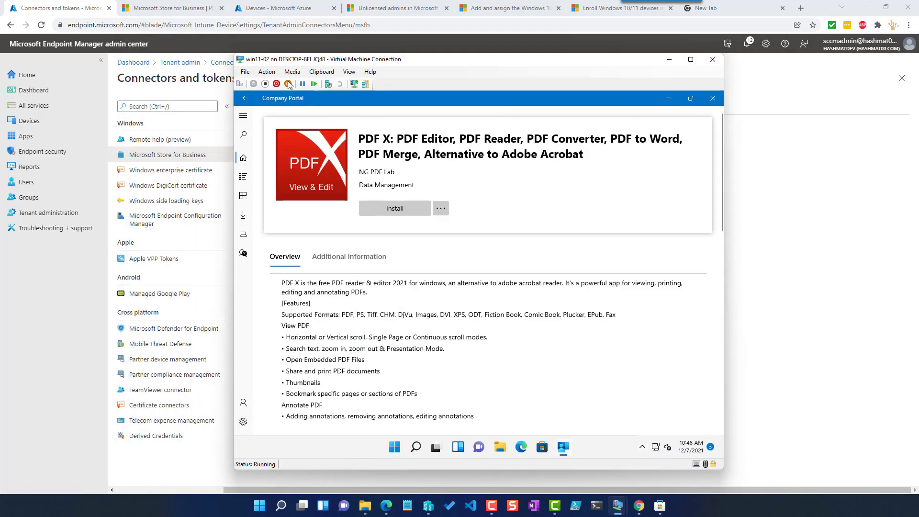
click(164, 6)
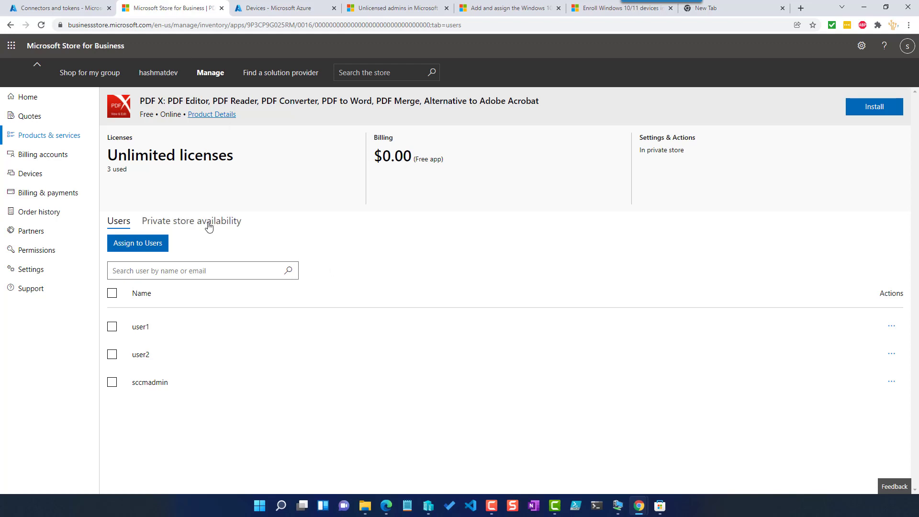
click(194, 226)
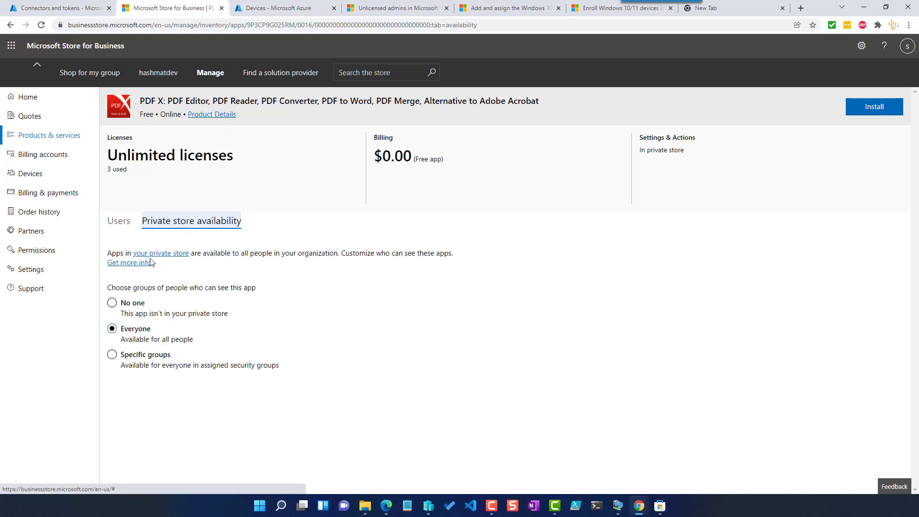
click(118, 224)
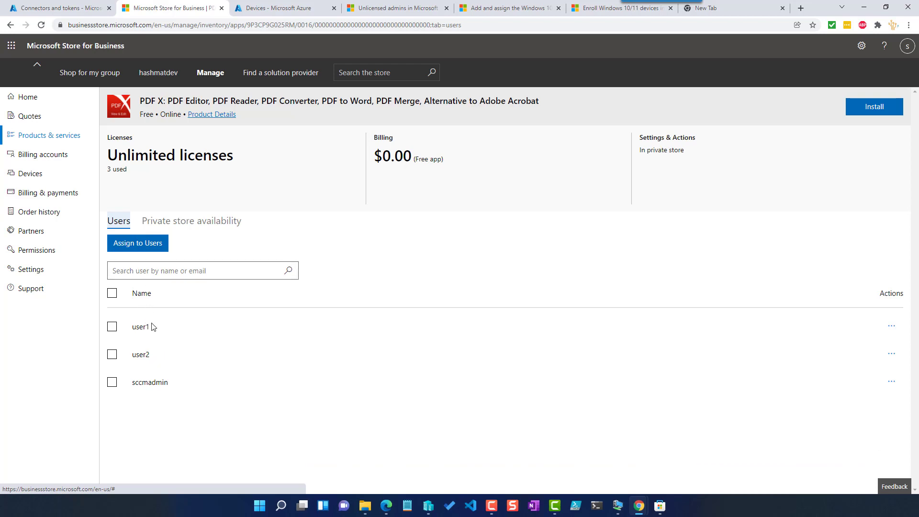
click(172, 225)
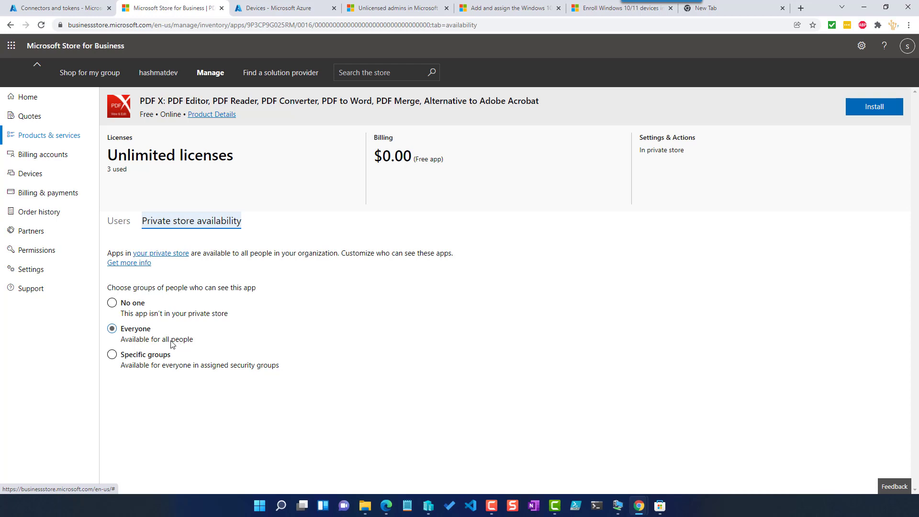
click(119, 223)
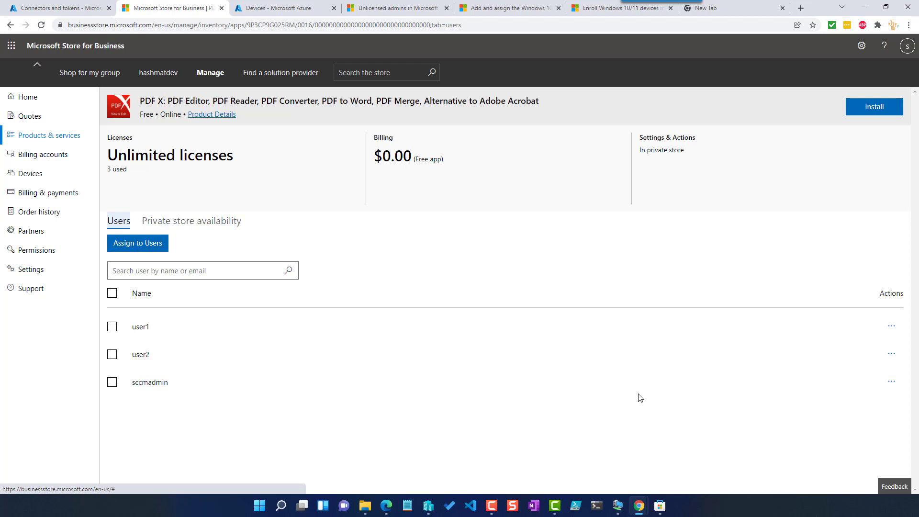
- Switch to the win11-02 virtual machine and install PDF X from its Company Portal app page
mouse_move(618, 505)
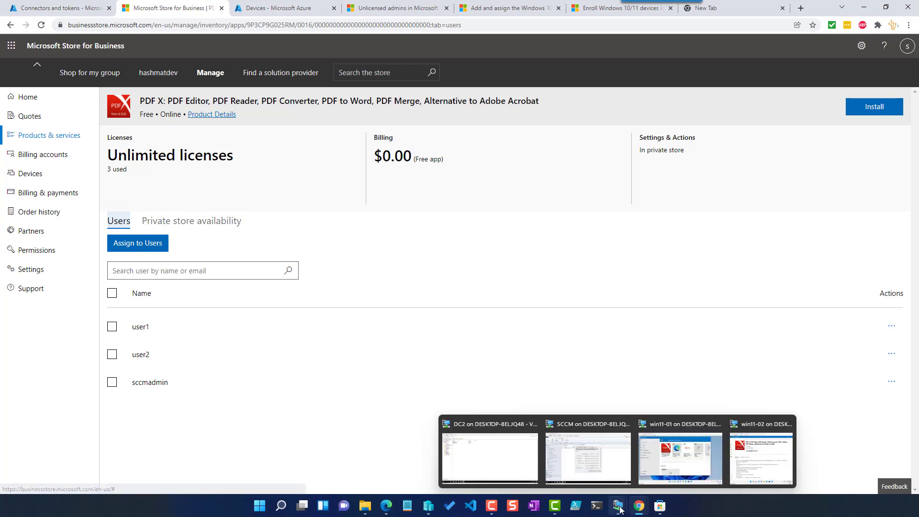
click(765, 469)
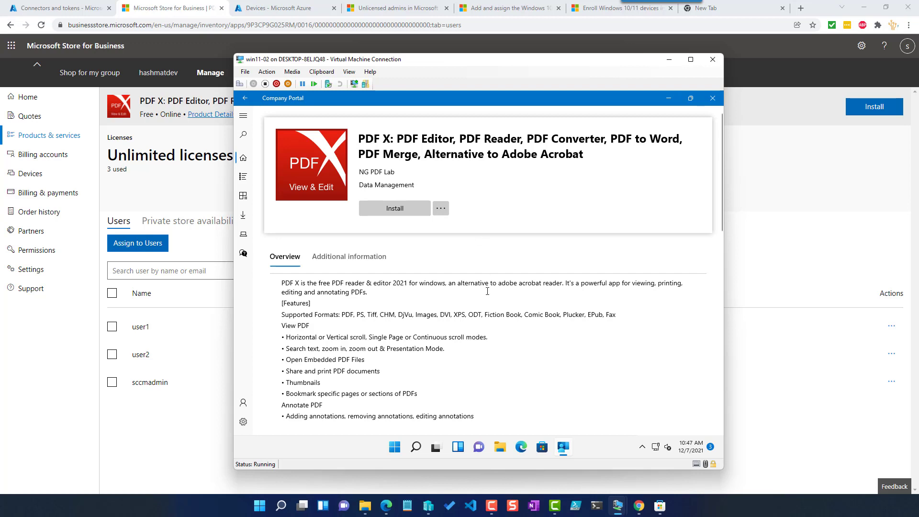
click(400, 207)
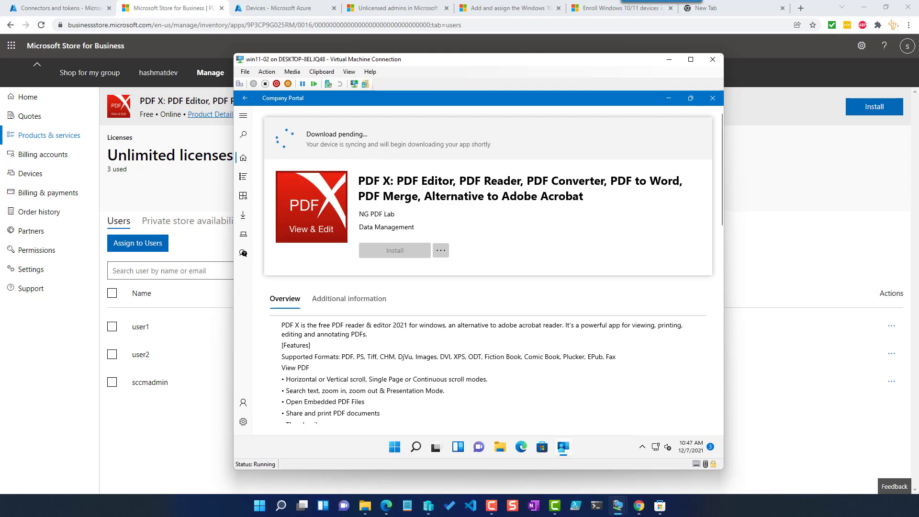
key(alt+Tab)
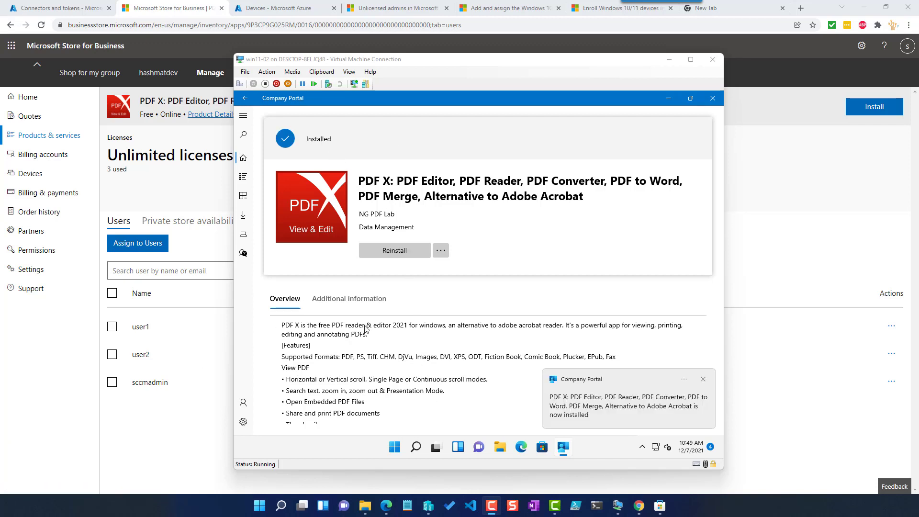
- Launch the installed PDF X from the Start menu, dismiss the upgrade offer, and close the app
click(394, 445)
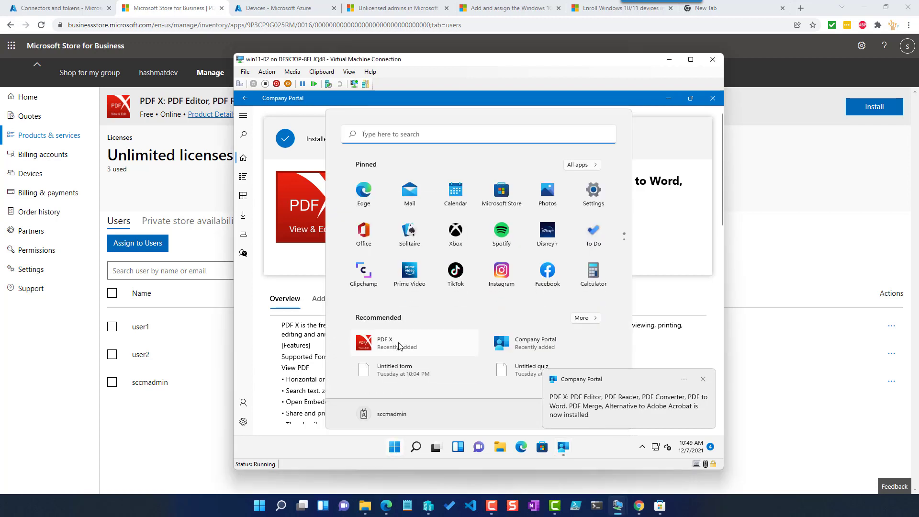
click(398, 345)
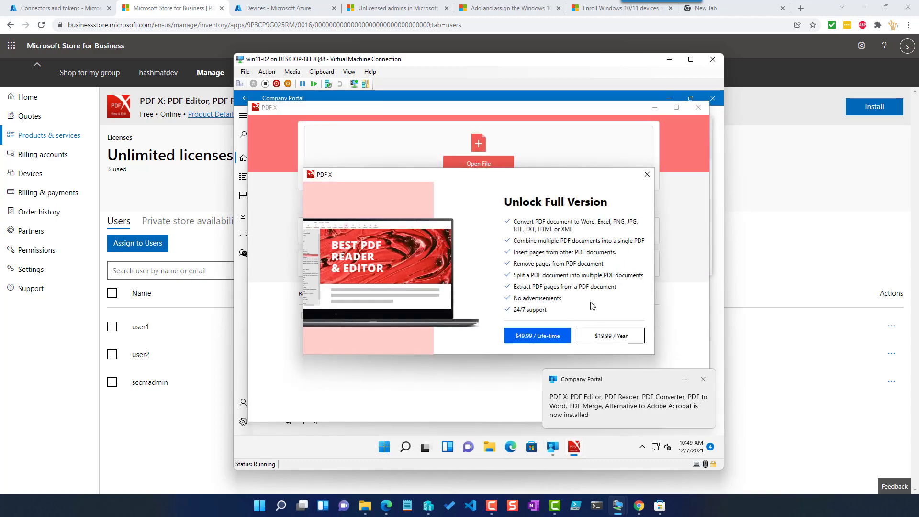
click(647, 174)
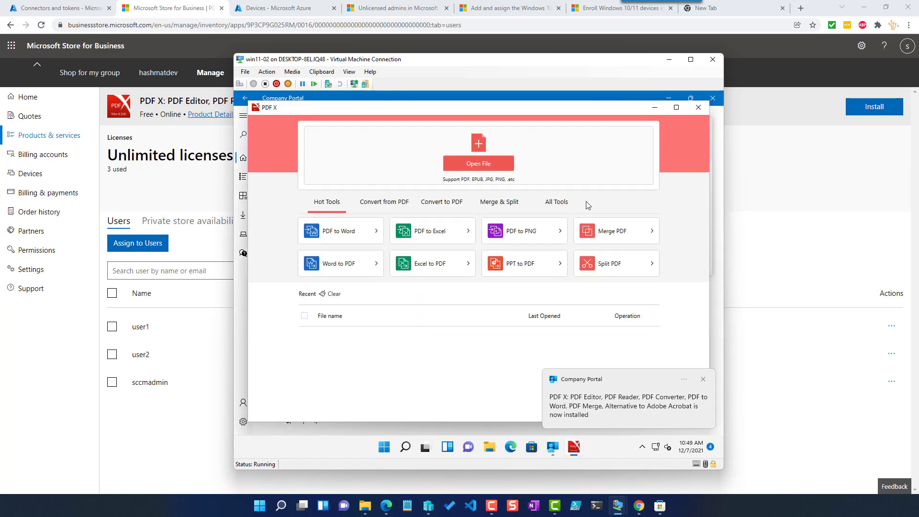
click(698, 108)
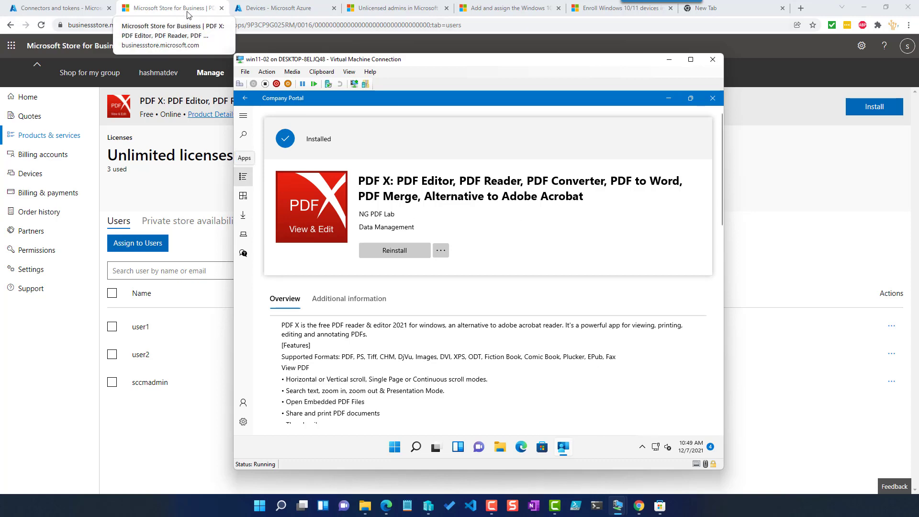
- Return to the Intune admin center and open the Windows apps list under Apps
click(61, 8)
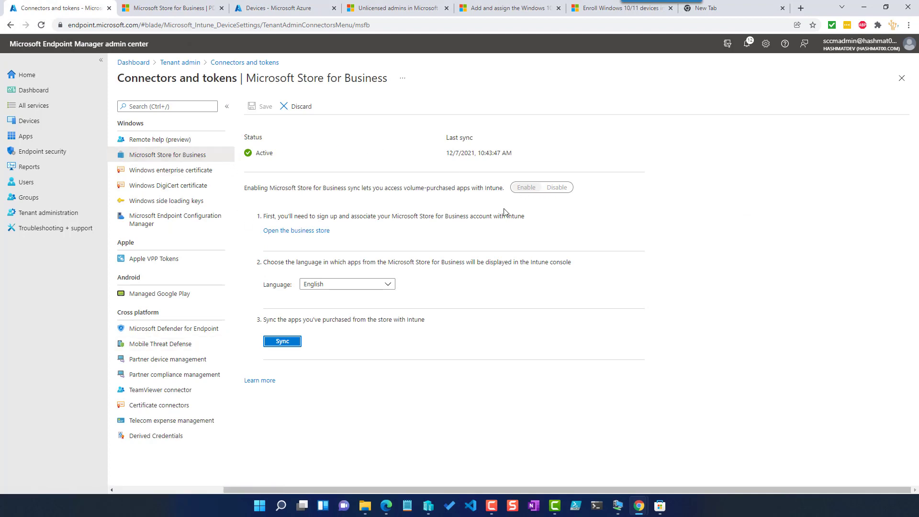
click(172, 7)
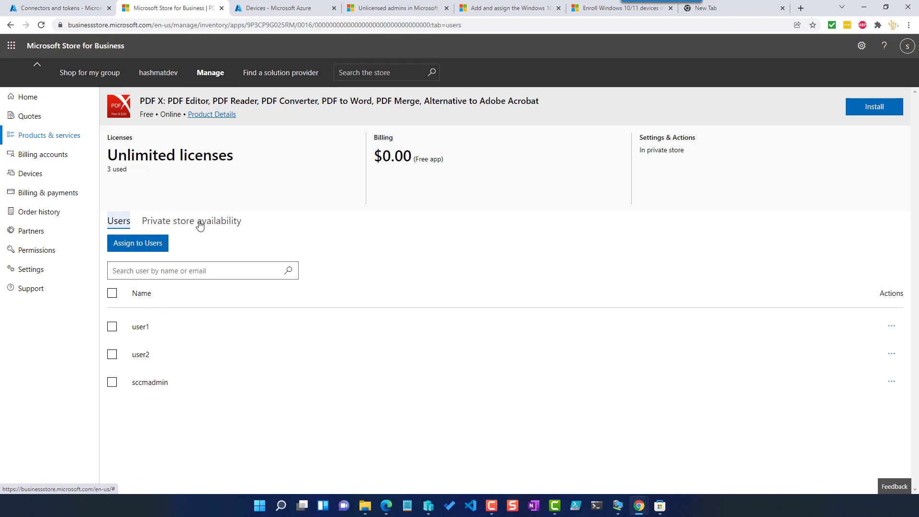
click(52, 8)
click(26, 136)
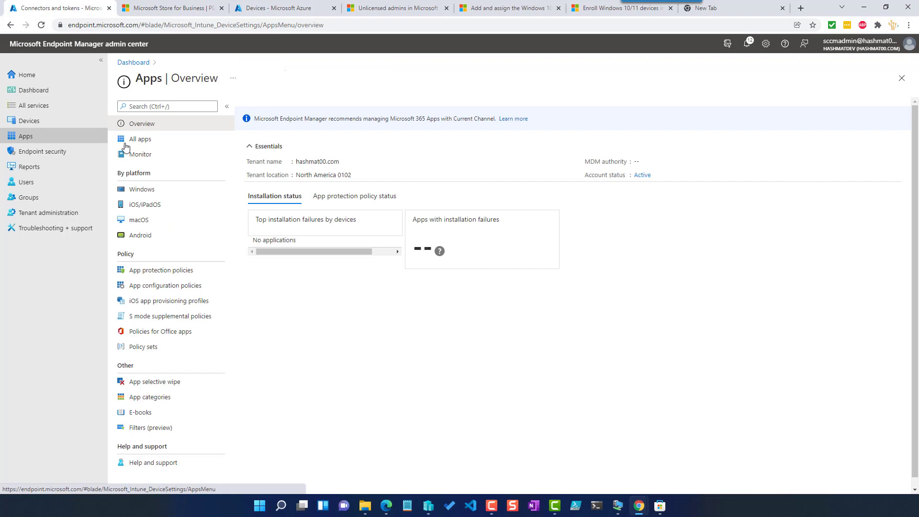
click(146, 187)
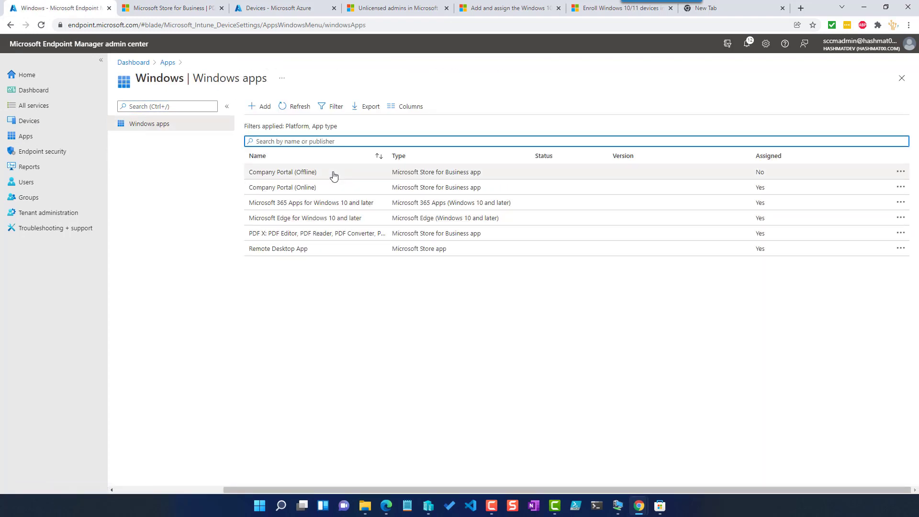